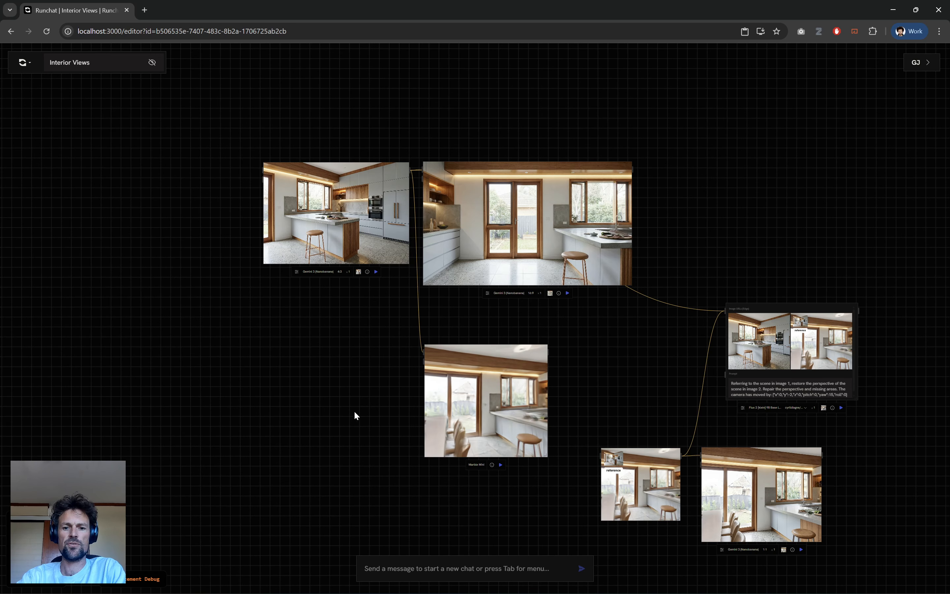
Move the original kitchen image node to the empty canvas area left of the Marble Mini node.
scroll(355, 413, "up", 2)
left_click_drag(254, 389, 374, 367)
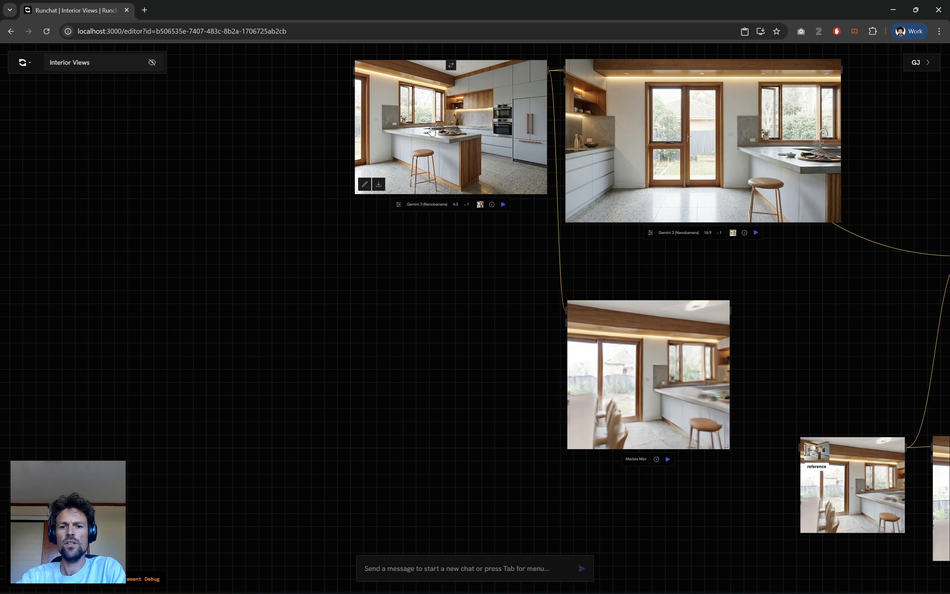
left_click_drag(345, 192, 91, 467)
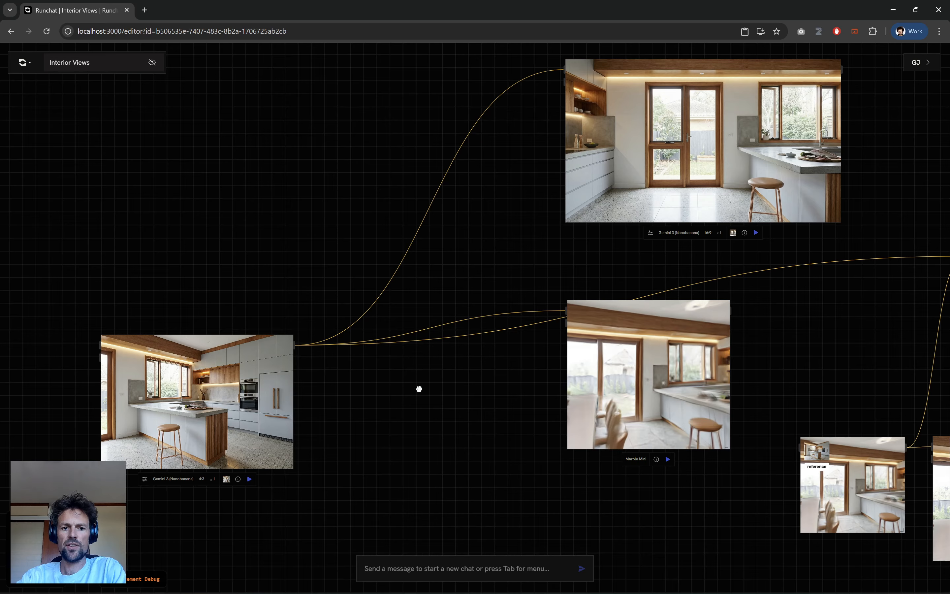
Add a Marble Mini node beside the original kitchen image, connect the image to it and run it.
left_click_drag(419, 389, 473, 331)
scroll(421, 309, "up", 3)
double_click(411, 264)
type("mar")
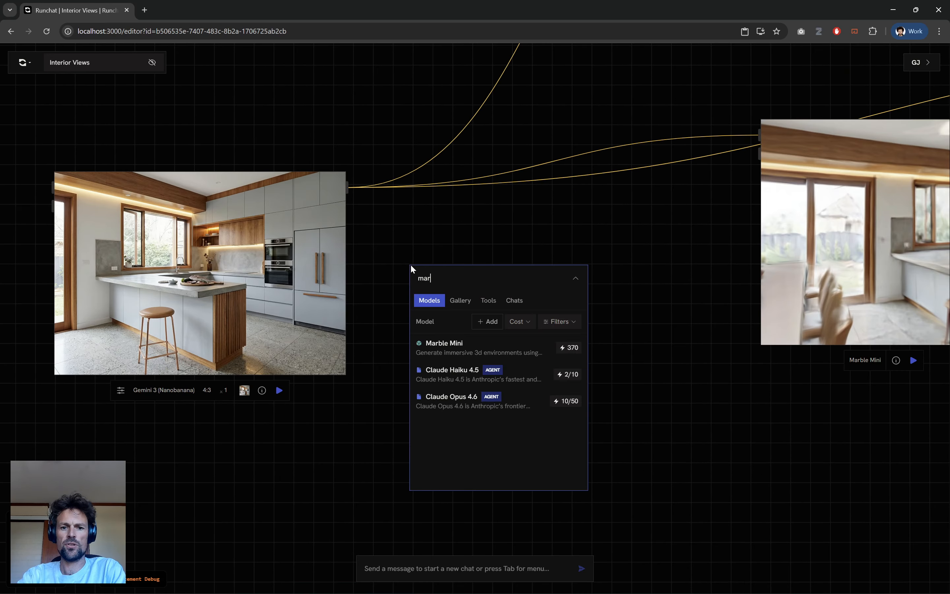
type("b")
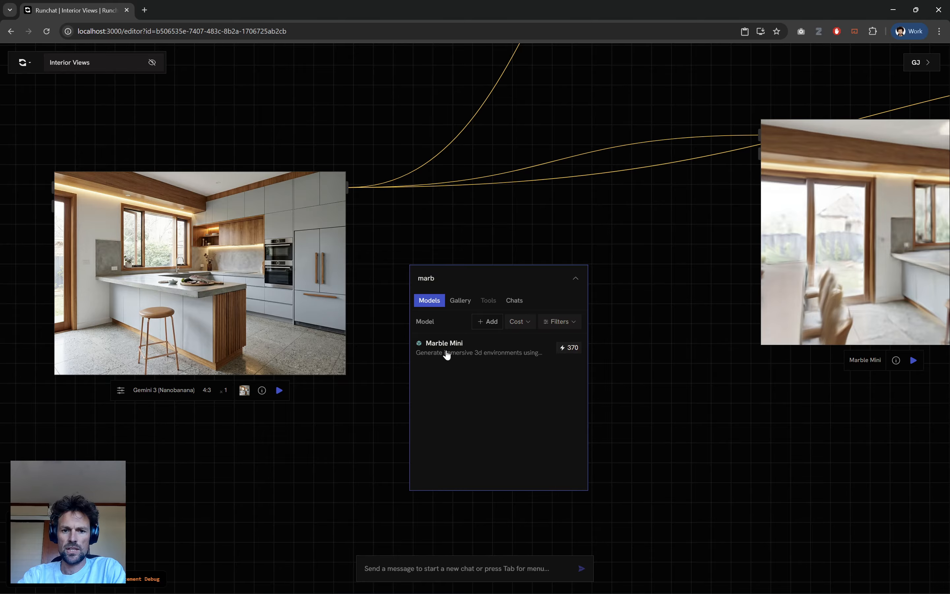
left_click(446, 353)
left_click_drag(348, 188, 409, 280)
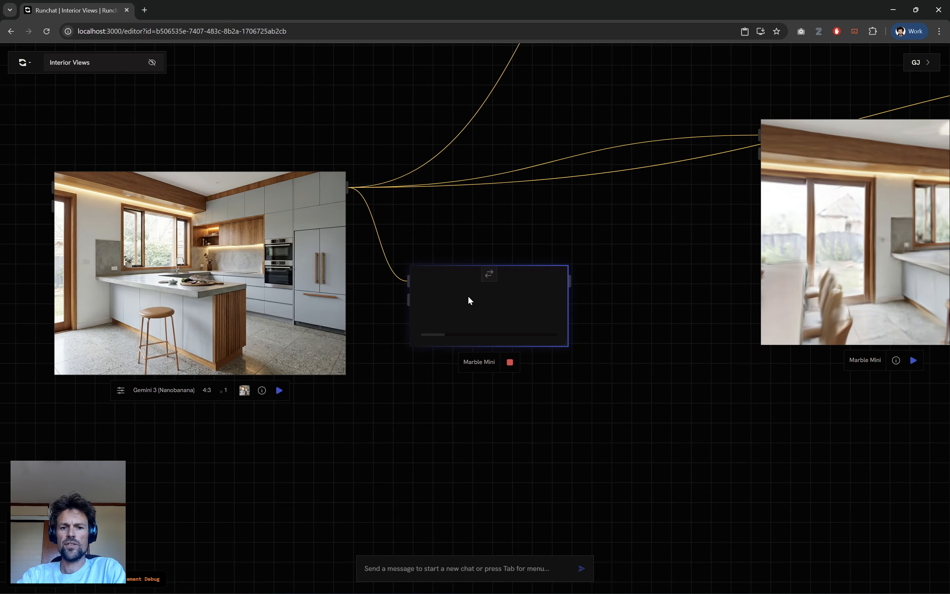
left_click_drag(470, 300, 505, 397)
Move the existing Marble Mini scene node further left and enlarge it on the canvas.
left_click_drag(781, 462, 465, 440)
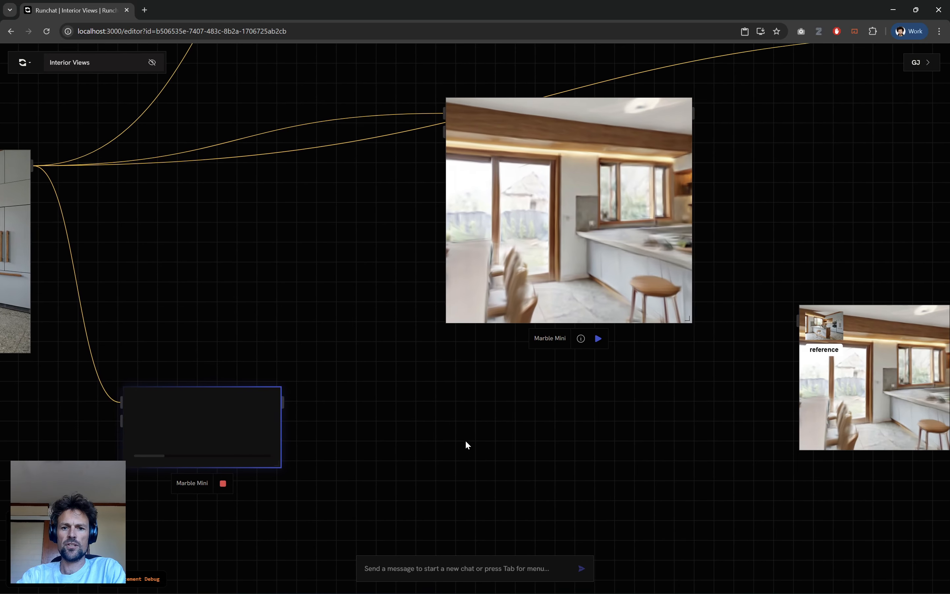
left_click_drag(533, 202, 439, 227)
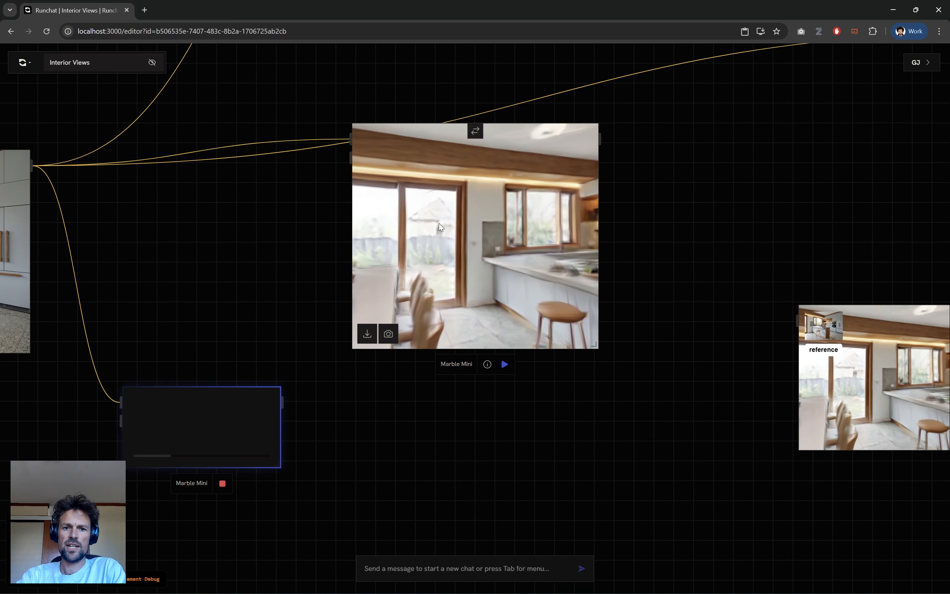
left_click_drag(594, 350, 719, 452)
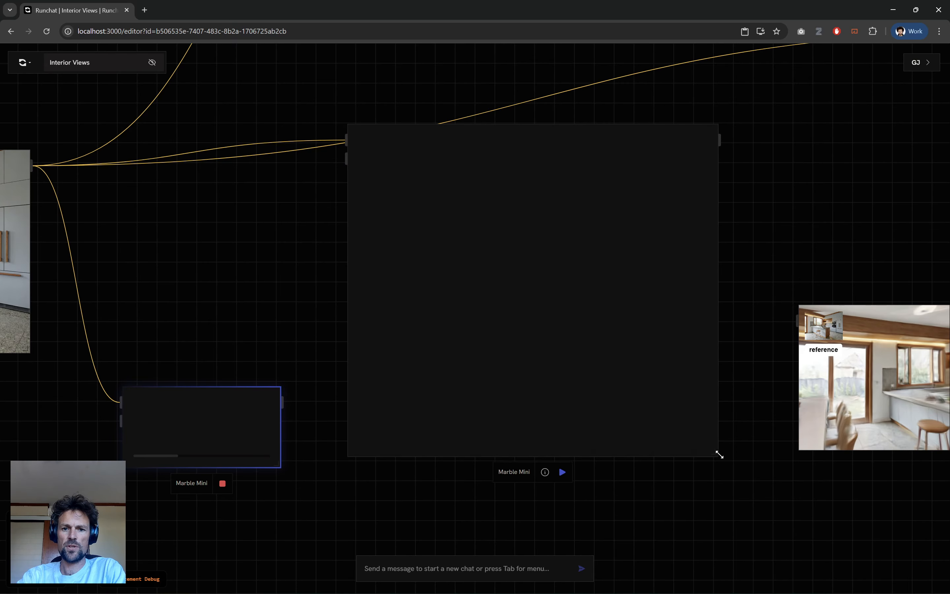
Navigate the enlarged 3D kitchen scene to a view facing the island, the ovens and the tall cabinet wall.
scroll(499, 297, "down", 2)
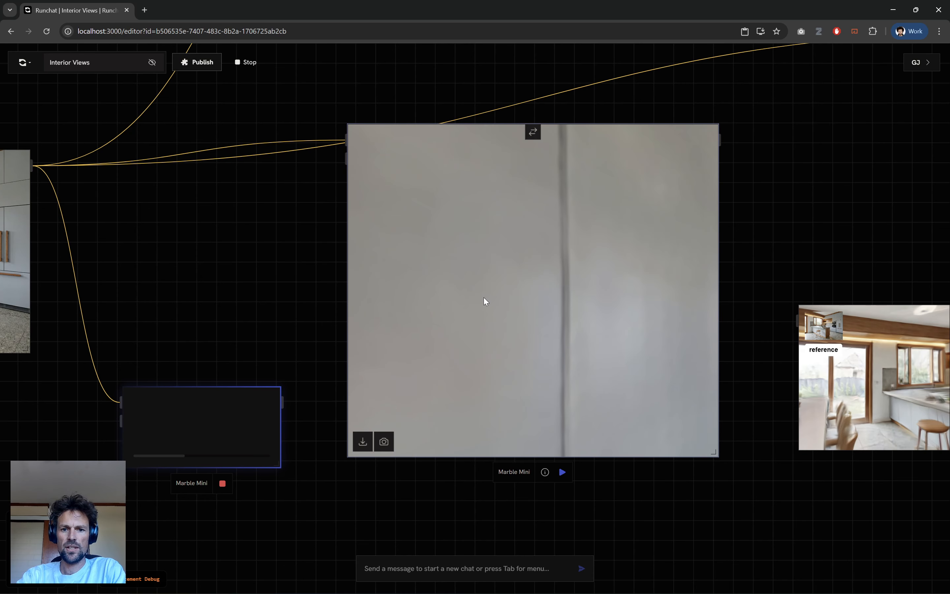
scroll(484, 301, "up", 1)
left_click_drag(490, 298, 477, 279)
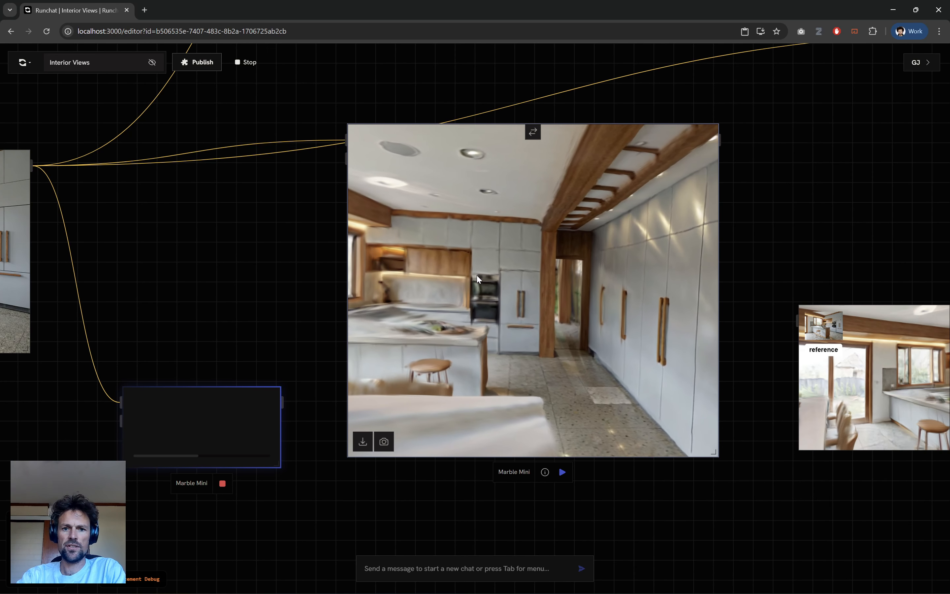
left_click_drag(636, 301, 597, 333)
left_click_drag(553, 361, 497, 364)
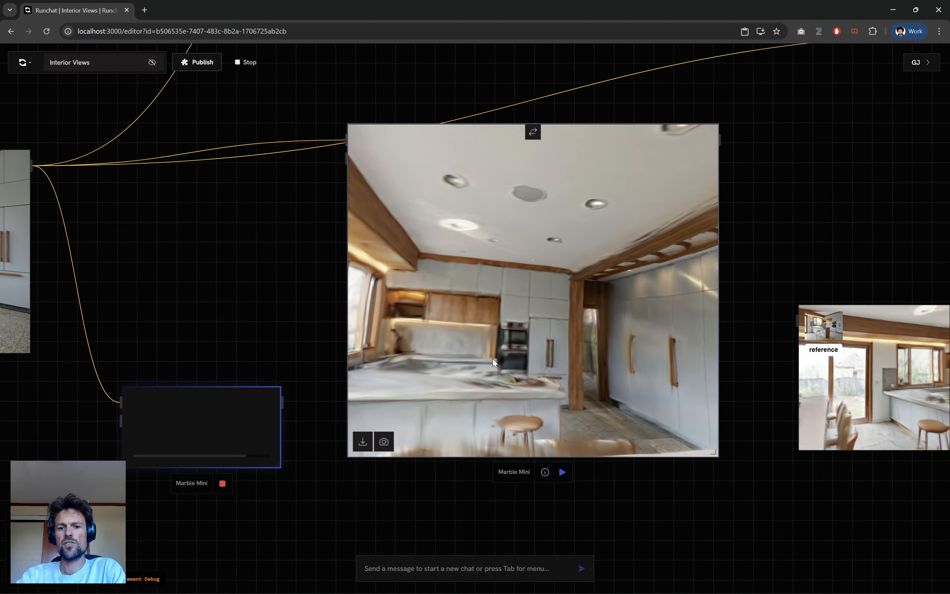
Capture a screenshot of the current 3D scene view and paste it onto the empty canvas below the scene.
left_click(385, 442)
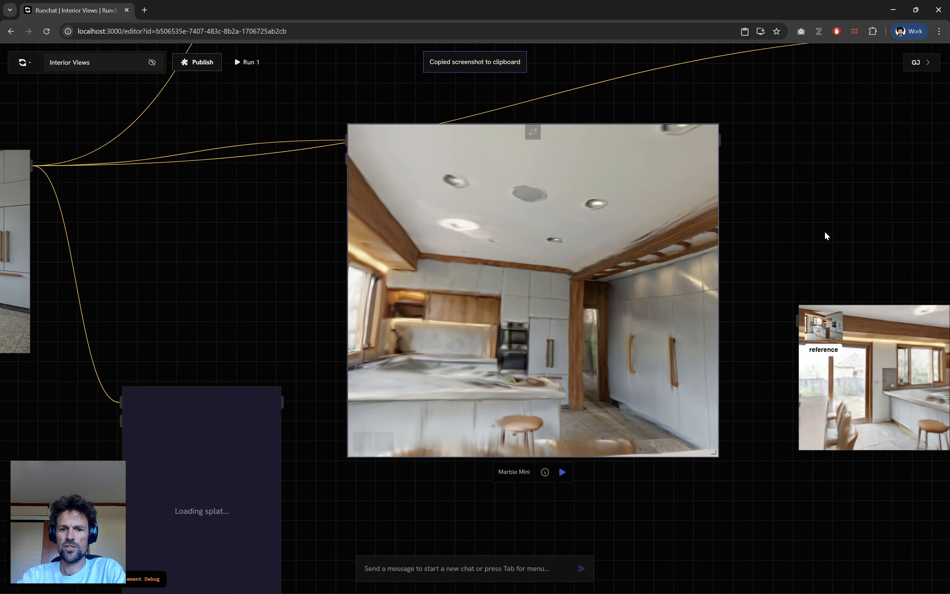
left_click(776, 510)
left_click_drag(653, 548, 613, 414)
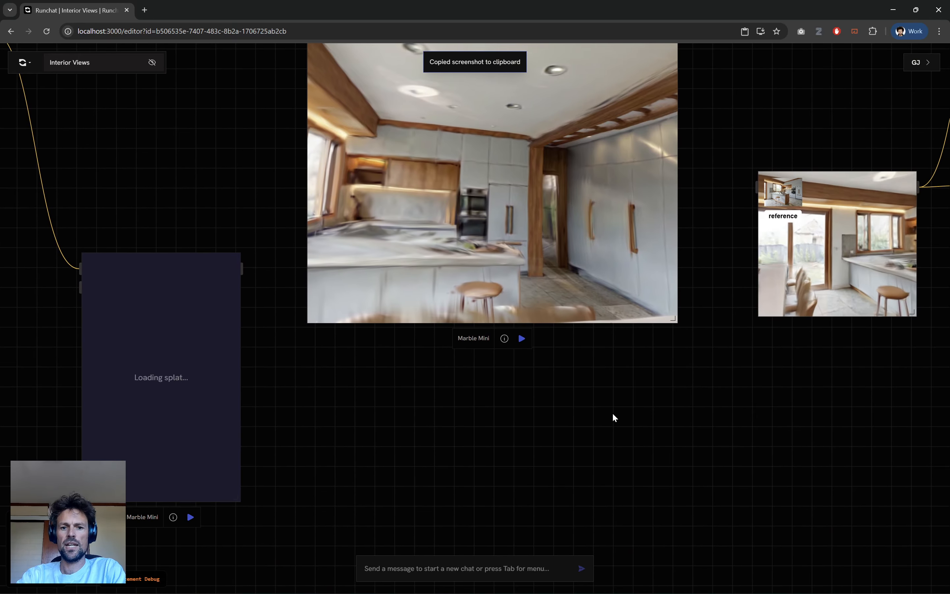
key("ctrl+v")
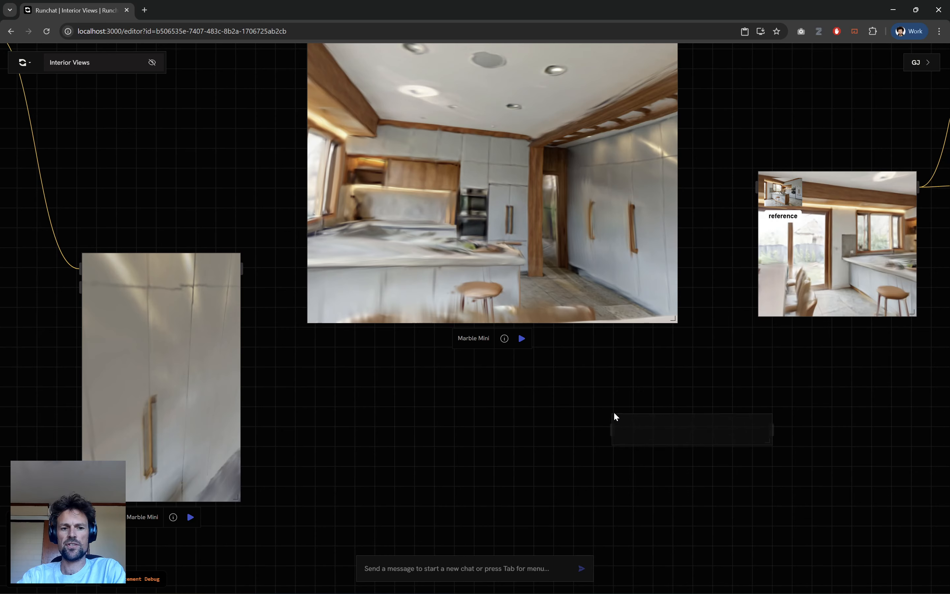
Look around the newly generated Marble Mini scene and delete its node.
left_click_drag(172, 384, 301, 490)
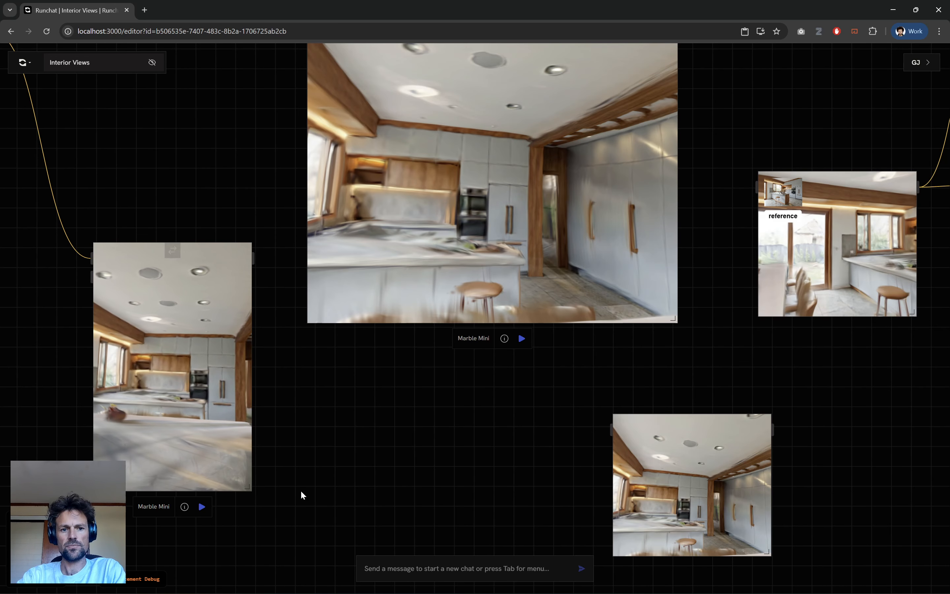
left_click(153, 414)
key("Delete")
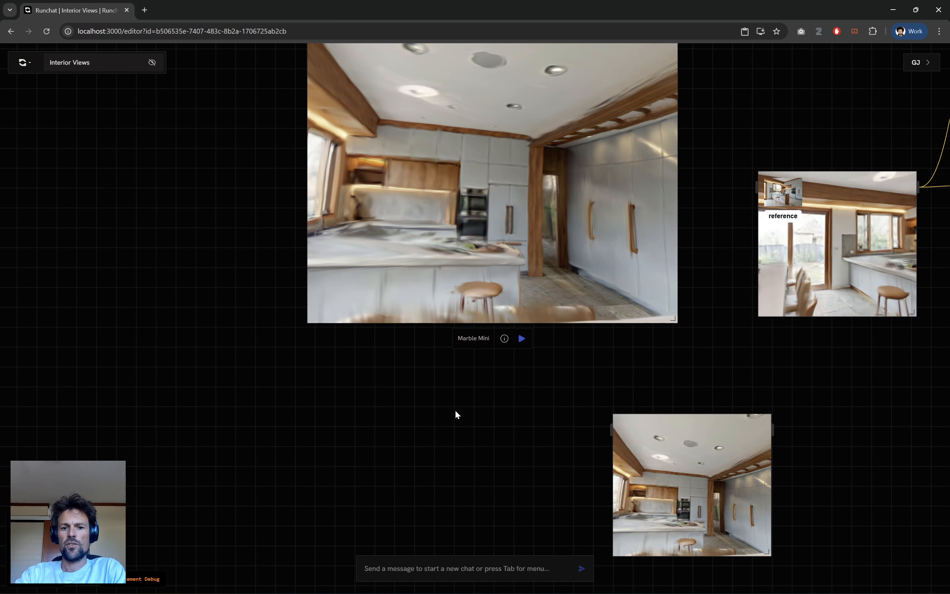
Place the pasted scene screenshot beneath the existing labelled reference image and inspect it up close for artifacts.
left_click_drag(593, 472, 349, 440)
left_click_drag(463, 455, 603, 394)
scroll(598, 395, "up", 8)
scroll(456, 348, "down", 2)
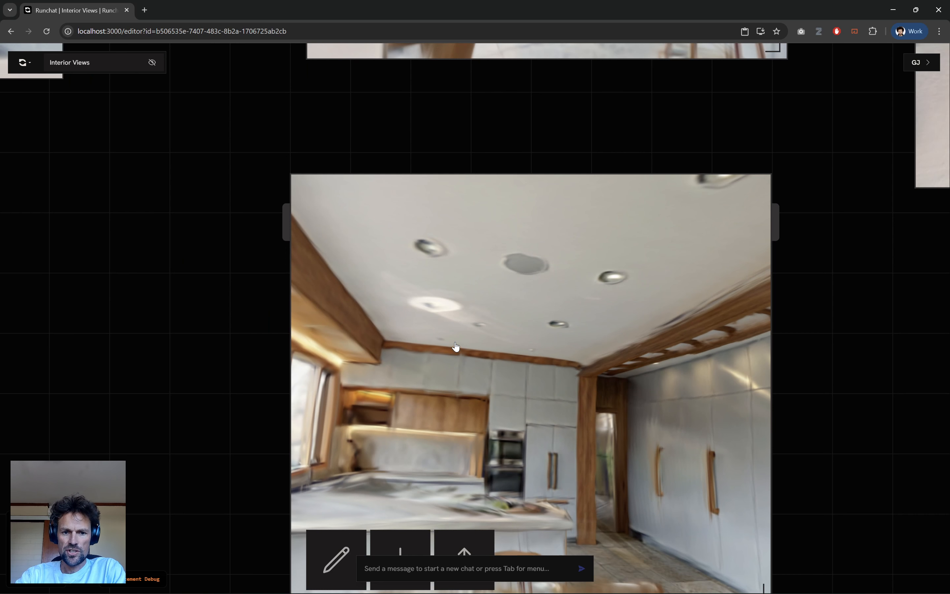
left_click_drag(149, 396, 128, 301)
mouse_move(477, 314)
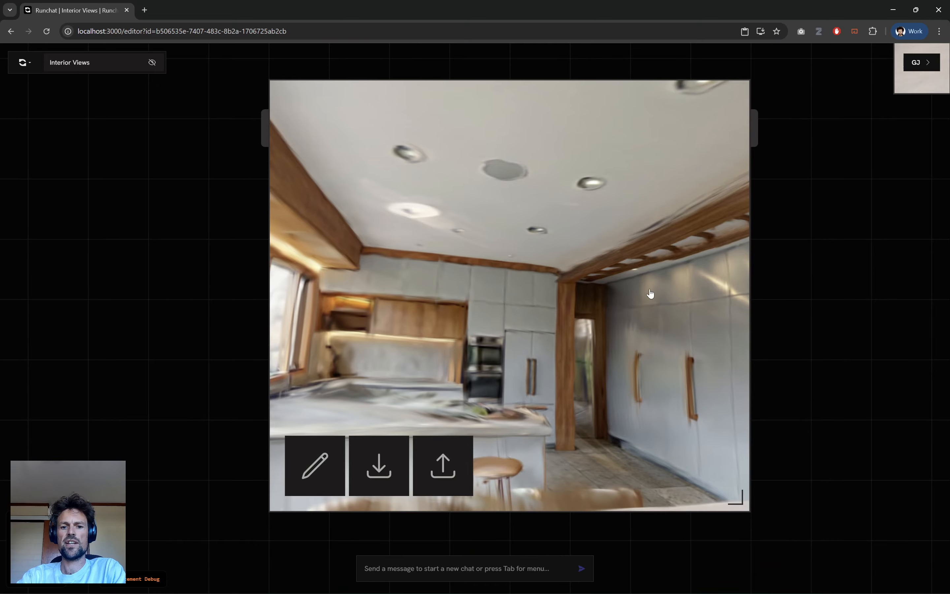
scroll(131, 353, "down", 3)
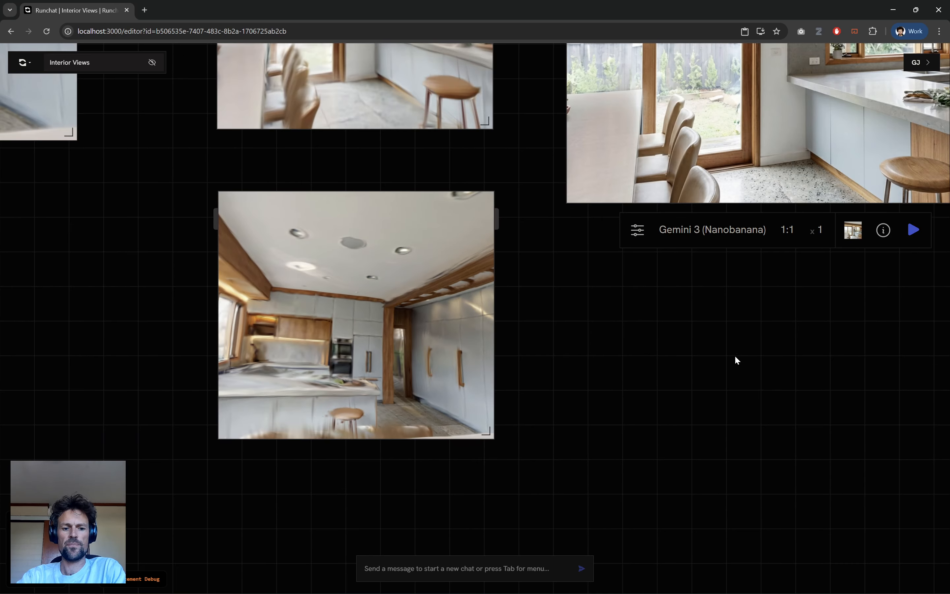
scroll(736, 356, "down", 3)
left_click_drag(714, 367, 655, 449)
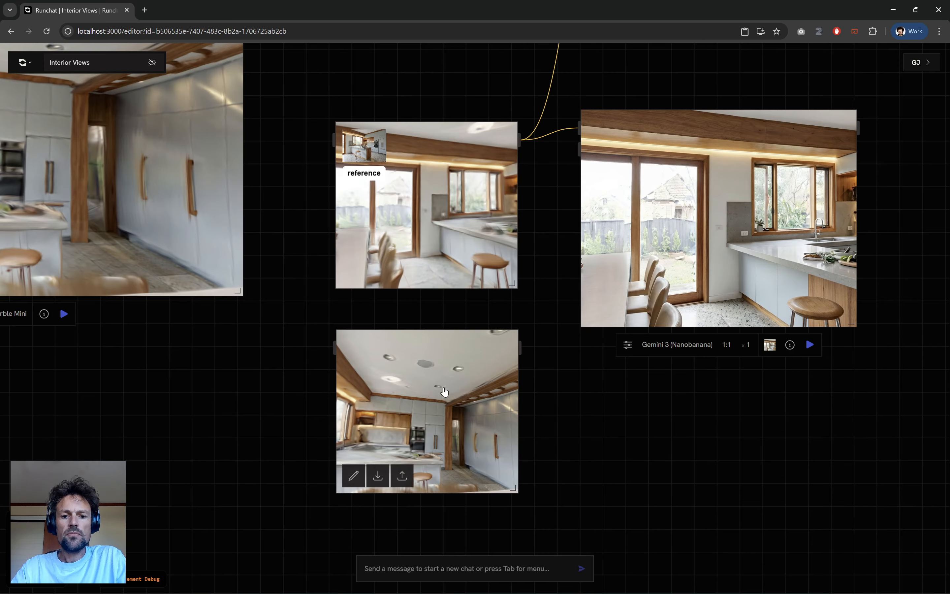
Copy the original kitchen image to the clipboard.
left_click_drag(286, 416, 537, 413)
scroll(235, 299, "down", 3)
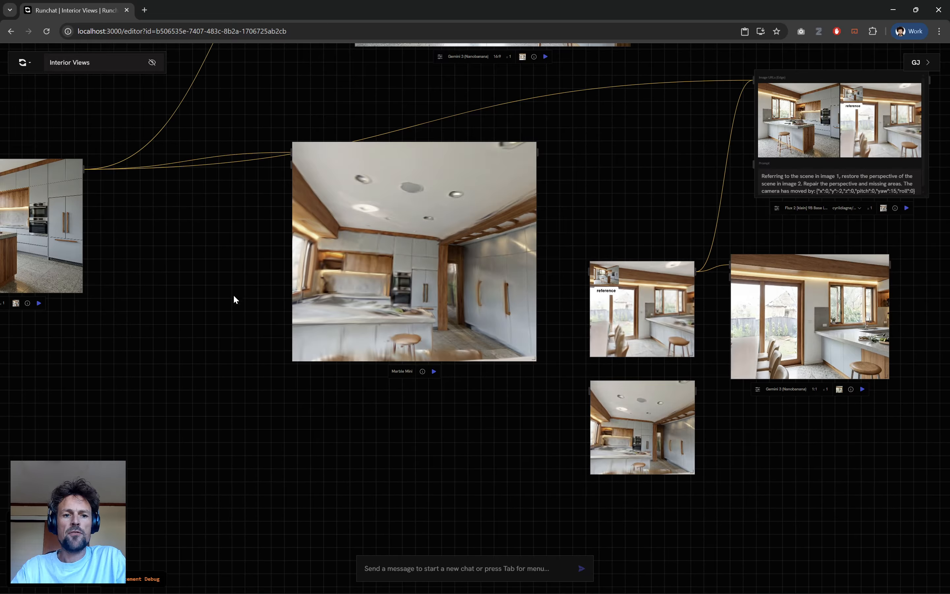
left_click_drag(288, 331, 390, 354)
right_click(169, 264)
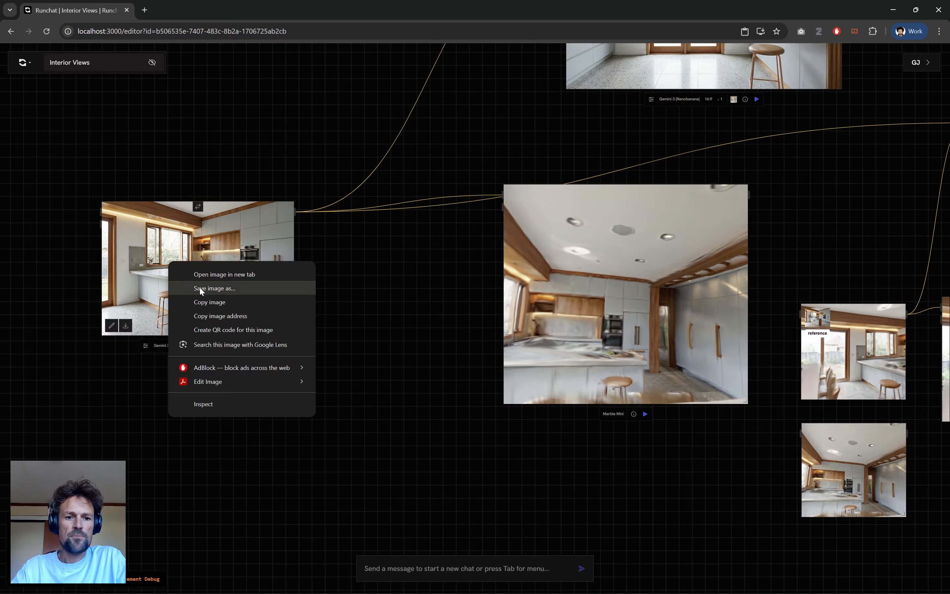
left_click(212, 302)
Open the new scene screenshot in the image editor and paste the copied kitchen image as a layer.
left_click_drag(567, 466, 166, 365)
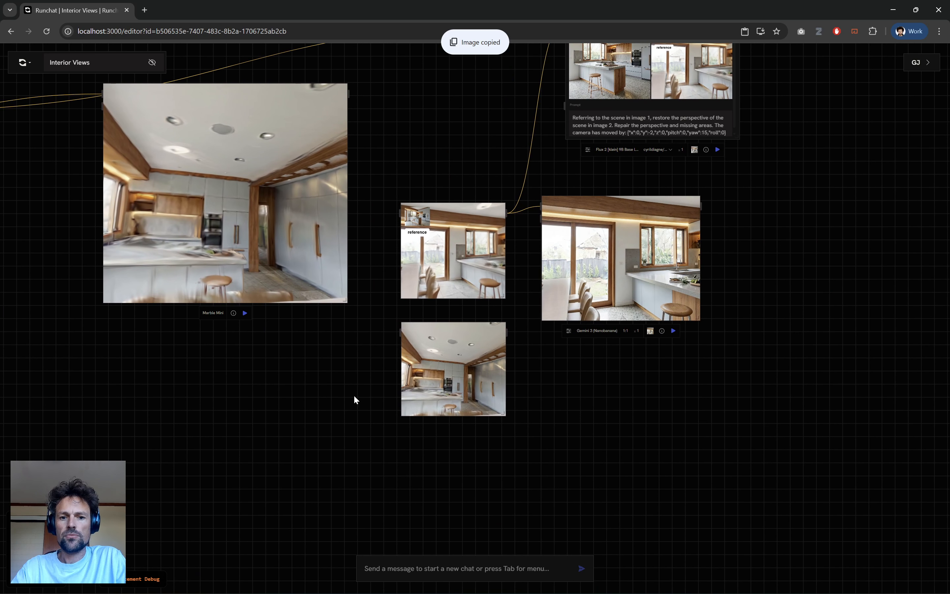
scroll(528, 423, "up", 6)
double_click(240, 226)
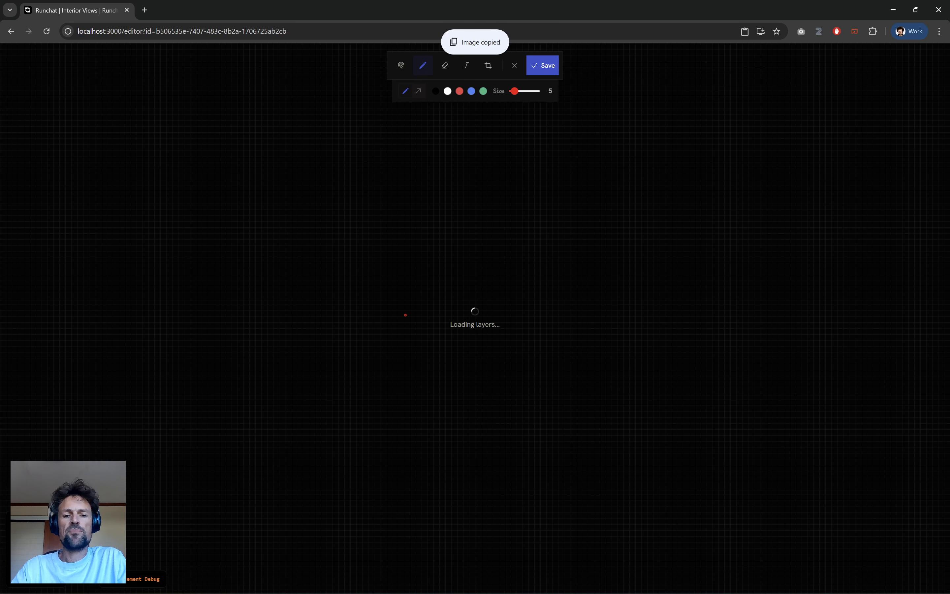
key("ctrl+v")
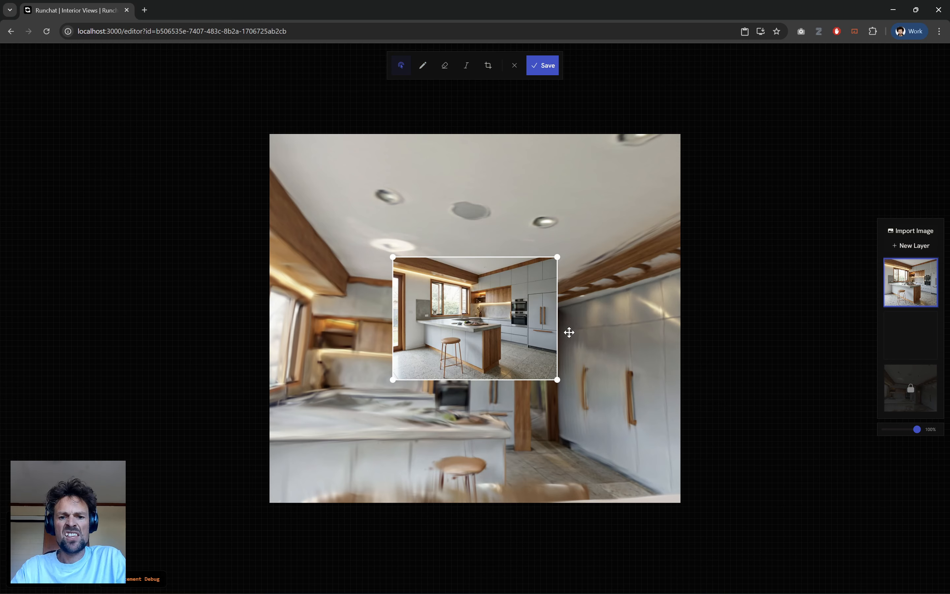
Shrink the pasted kitchen image and place it as an inset in the screenshot's upper-left corner.
left_click_drag(557, 380, 462, 309)
left_click_drag(428, 276, 317, 164)
left_click_drag(352, 197, 386, 223)
left_click(456, 192)
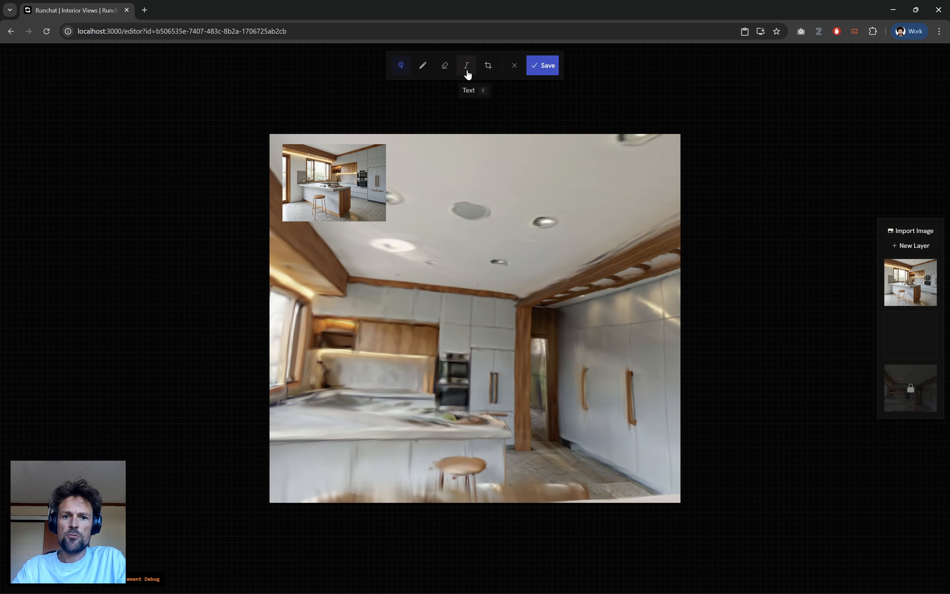
Add a compact text label reading "reference" directly beneath the inset kitchen image and save the edited screenshot.
left_click(293, 235)
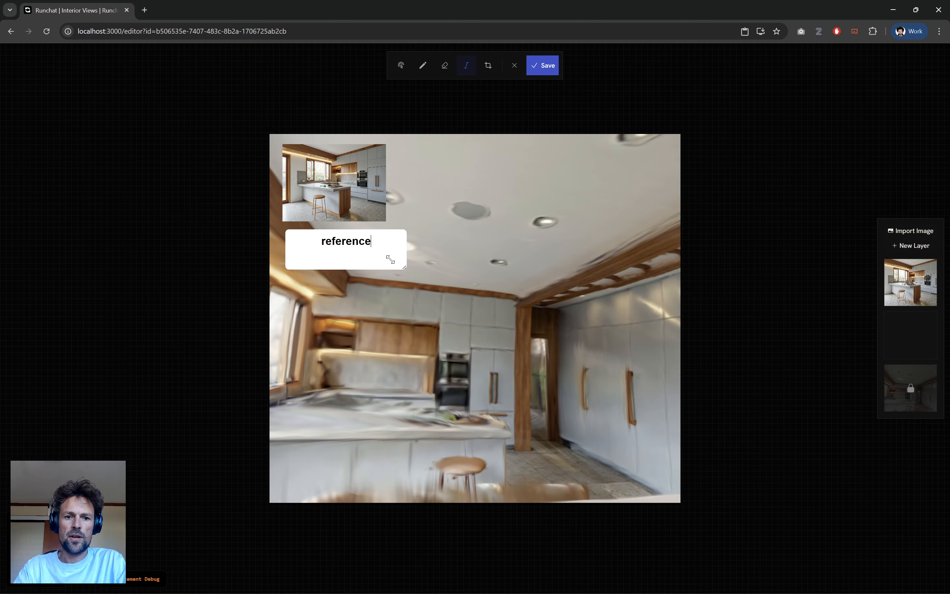
left_click(488, 236)
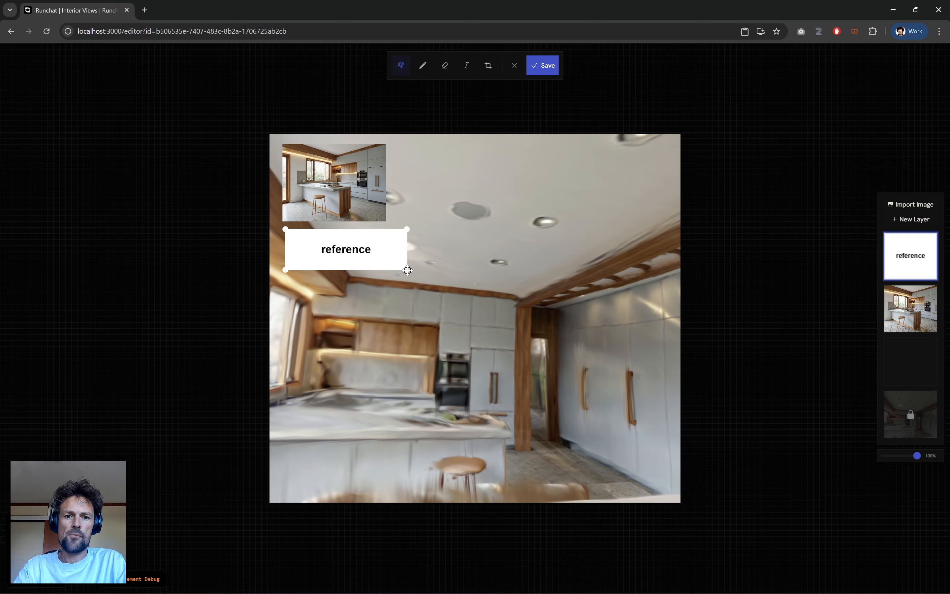
left_click_drag(386, 258, 345, 245)
left_click(455, 239)
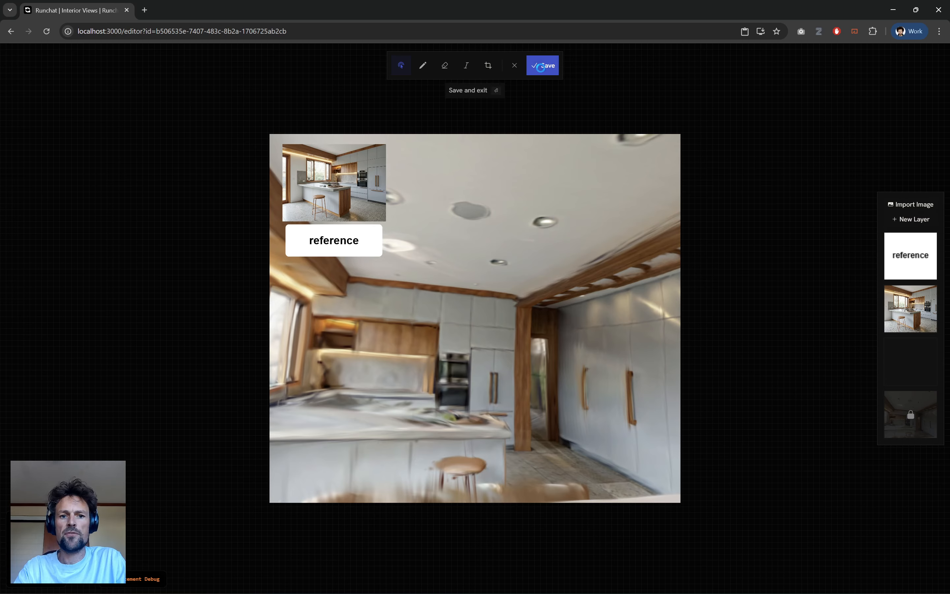
left_click(541, 67)
Move the annotated screenshot further down, leaving more space below the earlier reference image.
scroll(144, 236, "down", 5)
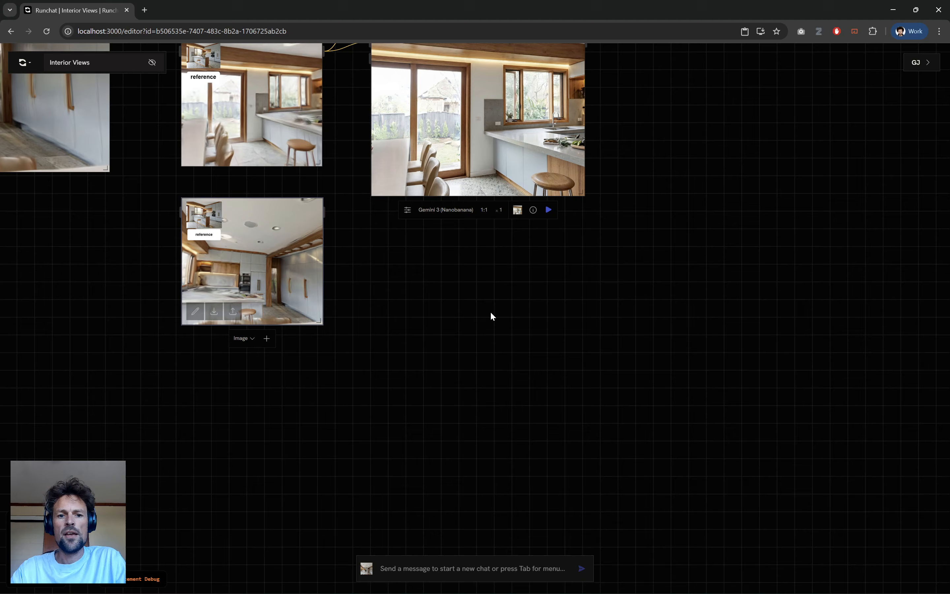
left_click(491, 313)
scroll(337, 249, "up", 3)
left_click_drag(269, 290, 275, 361)
scroll(399, 292, "down", 1)
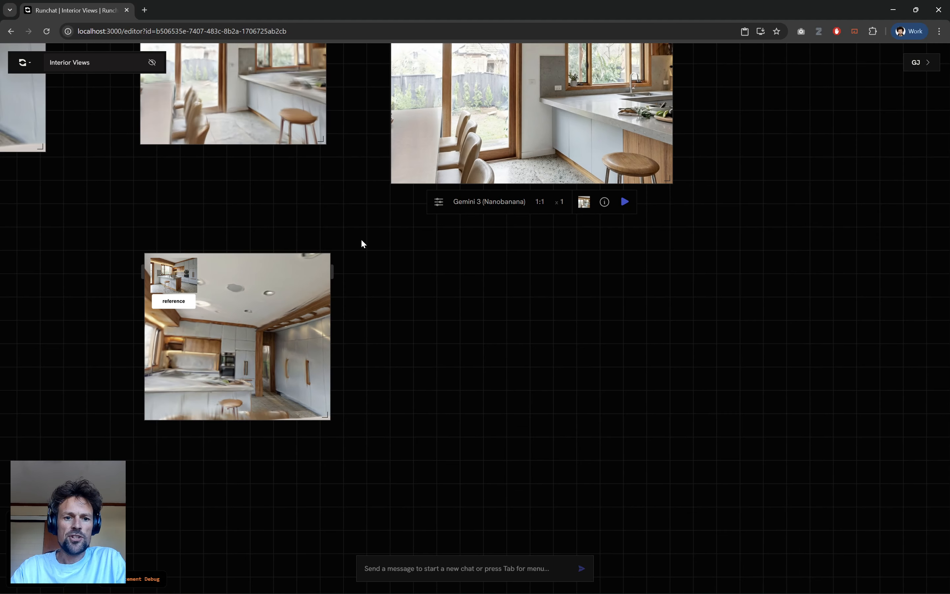
mouse_move(163, 286)
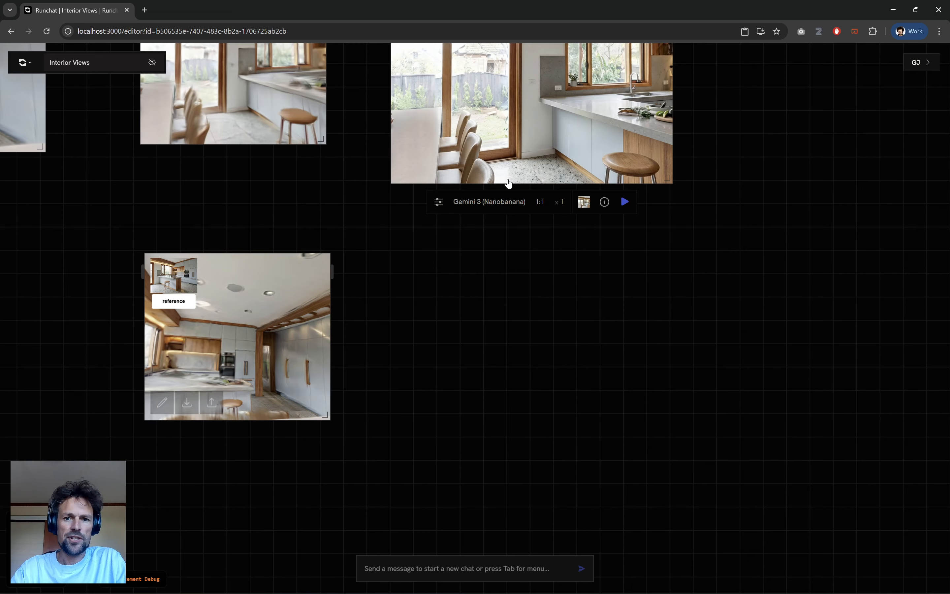
Duplicate the 1:1 Gemini 3 (Nanobanana) node below itself and show the copy's image and prompt inputs.
scroll(561, 243, "down", 1)
left_click_drag(532, 220, 533, 364)
left_click(543, 269)
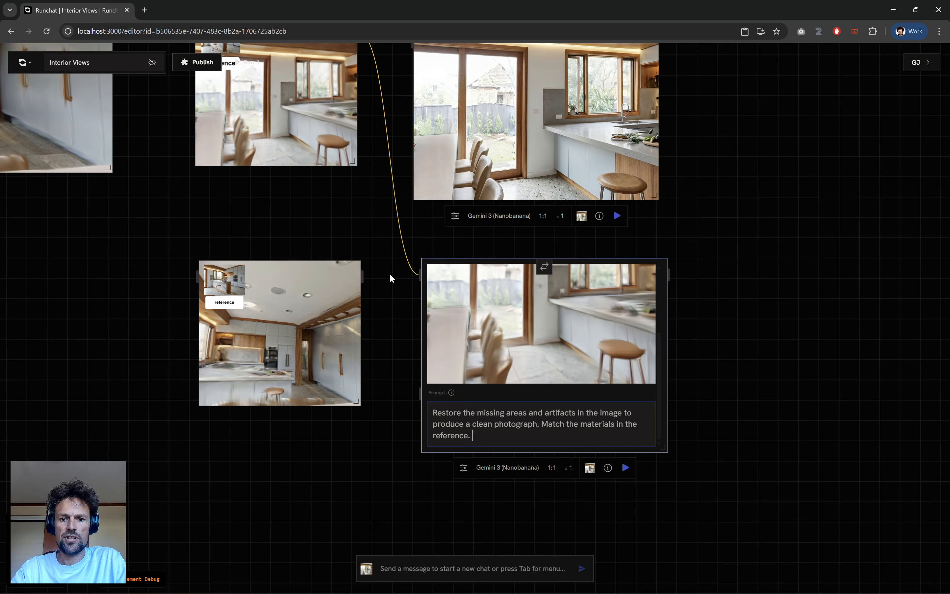
Replace the duplicated node's input image with the new annotated screenshot and run the generation.
left_click(389, 155)
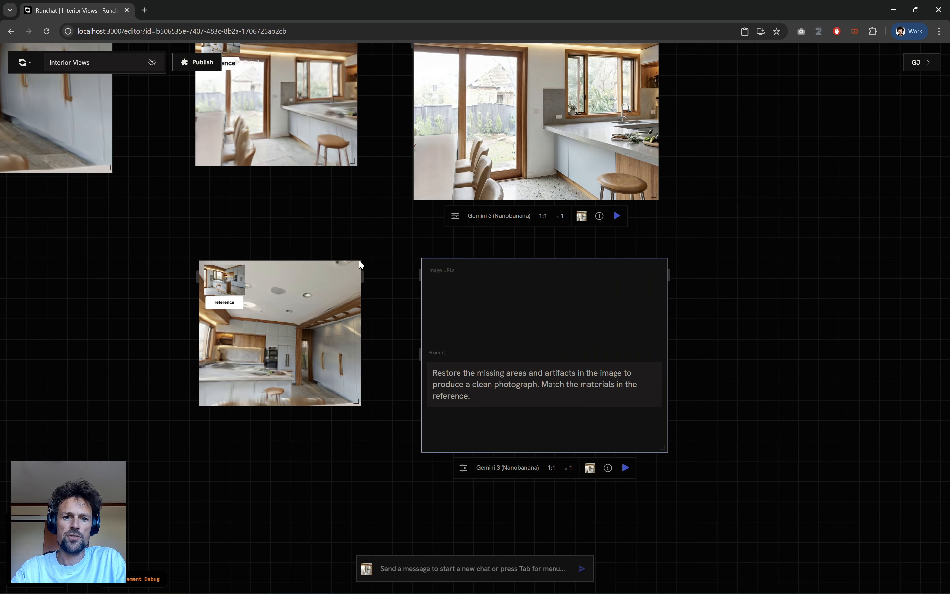
left_click_drag(361, 275, 419, 276)
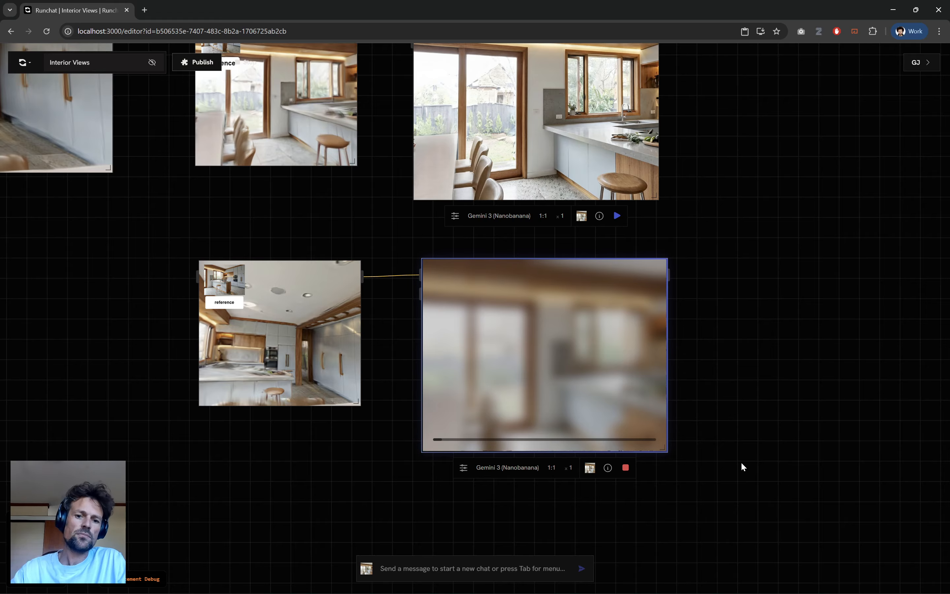
Resize the new Gemini 3 result node taller and slightly narrower to fit the whole square kitchen image.
scroll(291, 405, "up", 5)
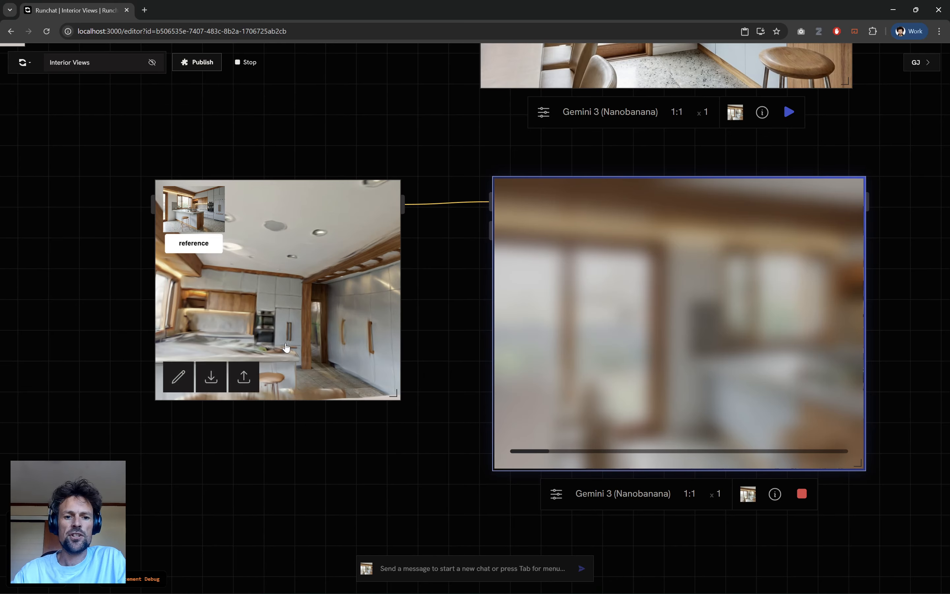
scroll(363, 271, "up", 3)
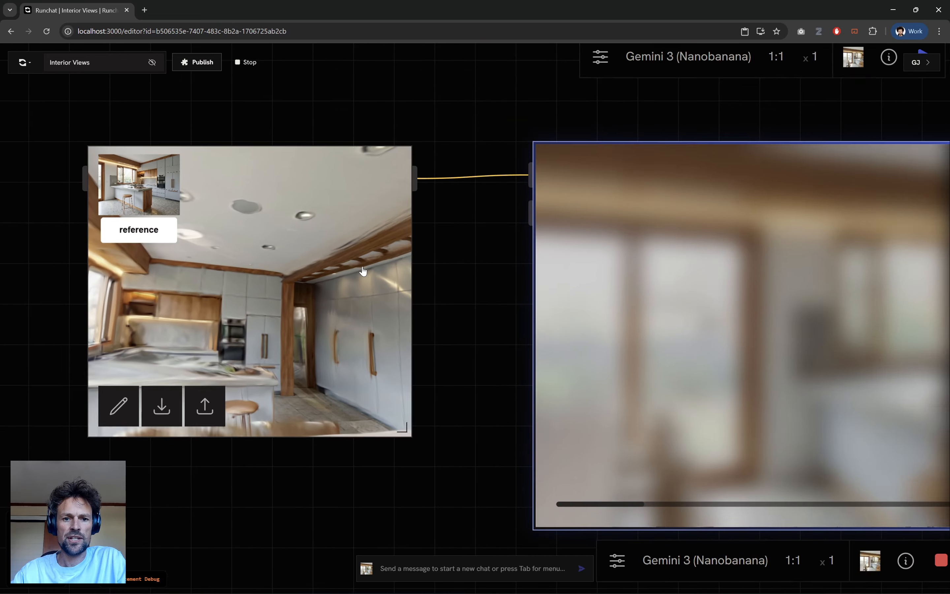
scroll(363, 271, "up", 3)
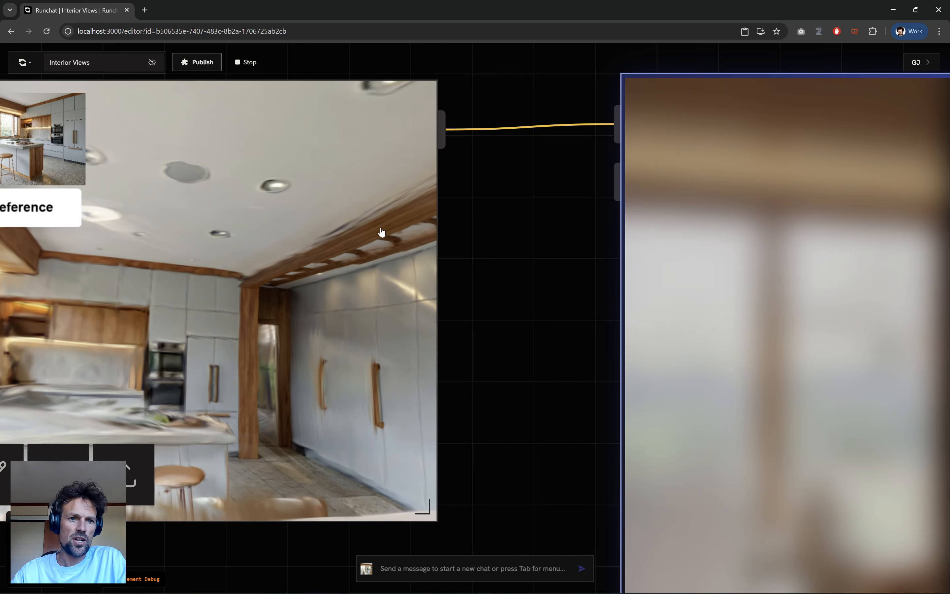
scroll(382, 232, "down", 2)
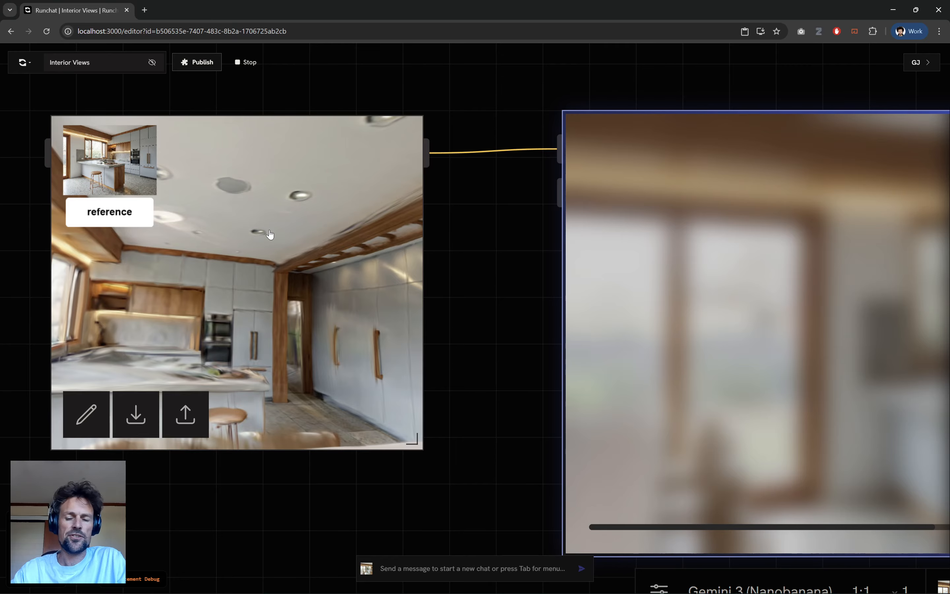
scroll(506, 318, "down", 5)
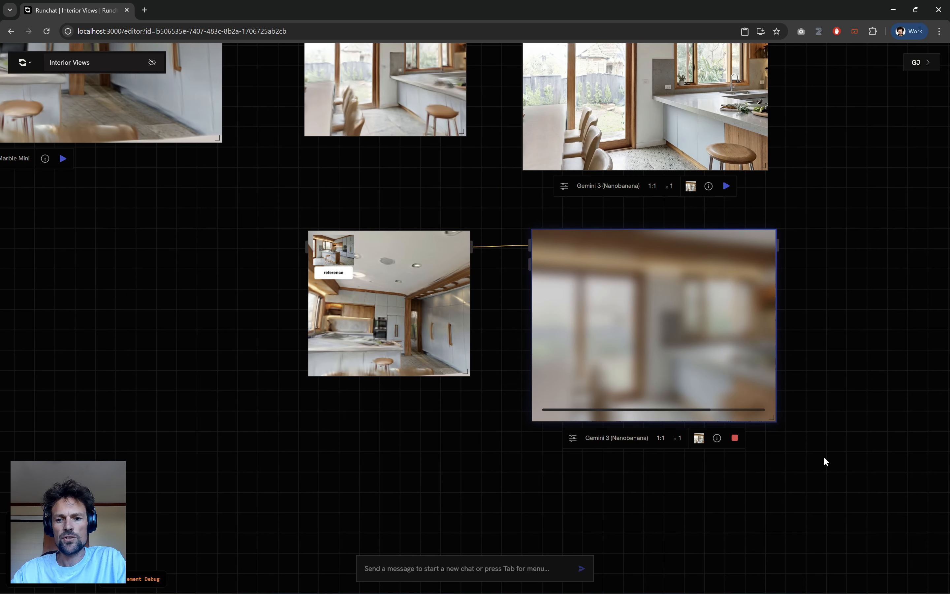
scroll(840, 364, "up", 2)
left_click_drag(836, 336, 691, 309)
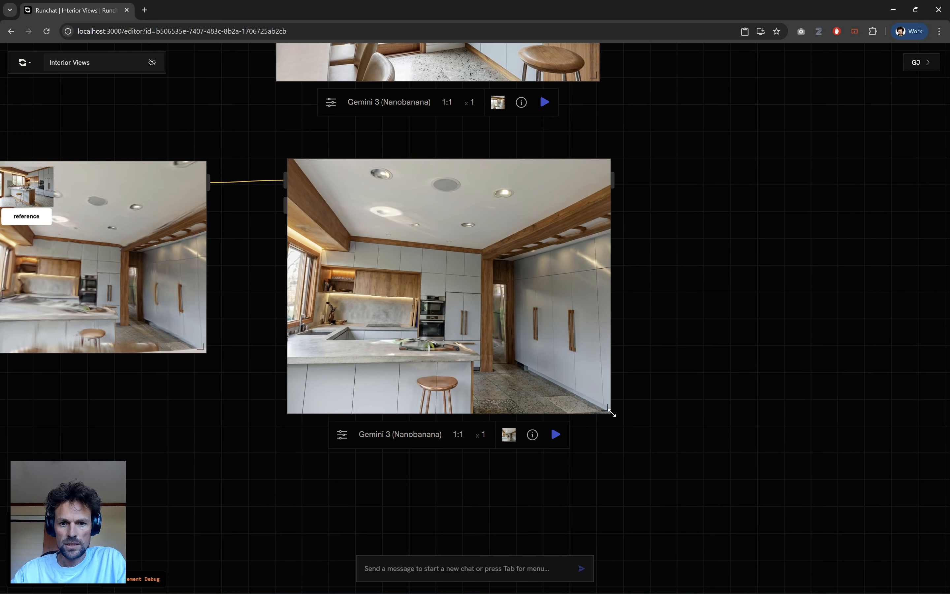
left_click_drag(612, 413, 601, 478)
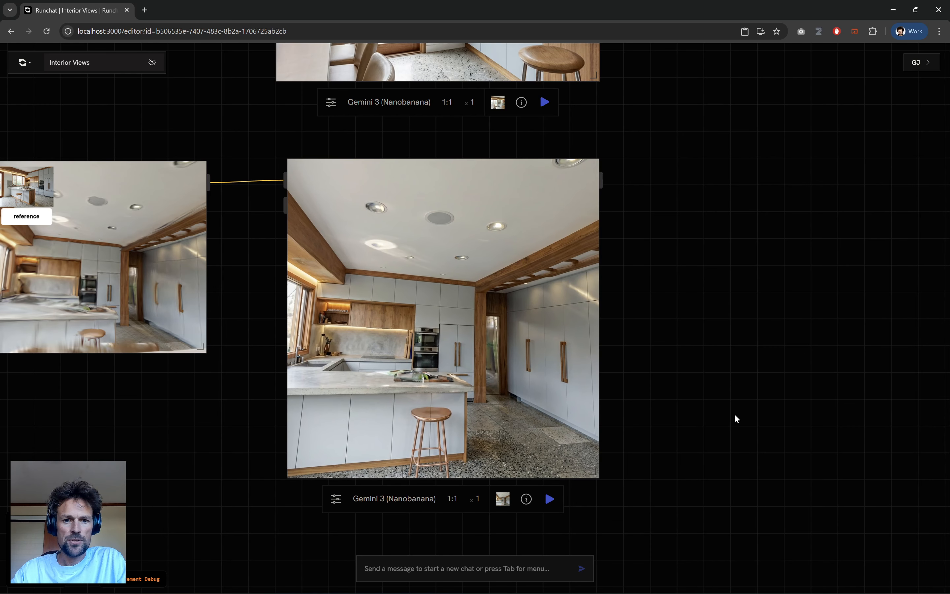
Examine the restored kitchen view's details and compare them with the annotated source screenshot.
scroll(389, 346, "up", 5)
scroll(459, 424, "up", 3)
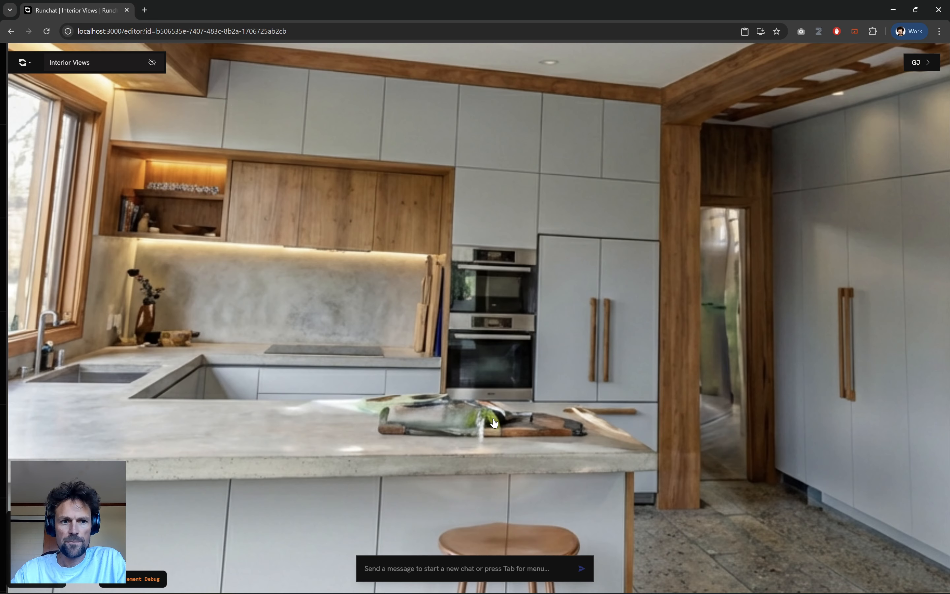
scroll(393, 421, "down", 3)
scroll(558, 212, "down", 3)
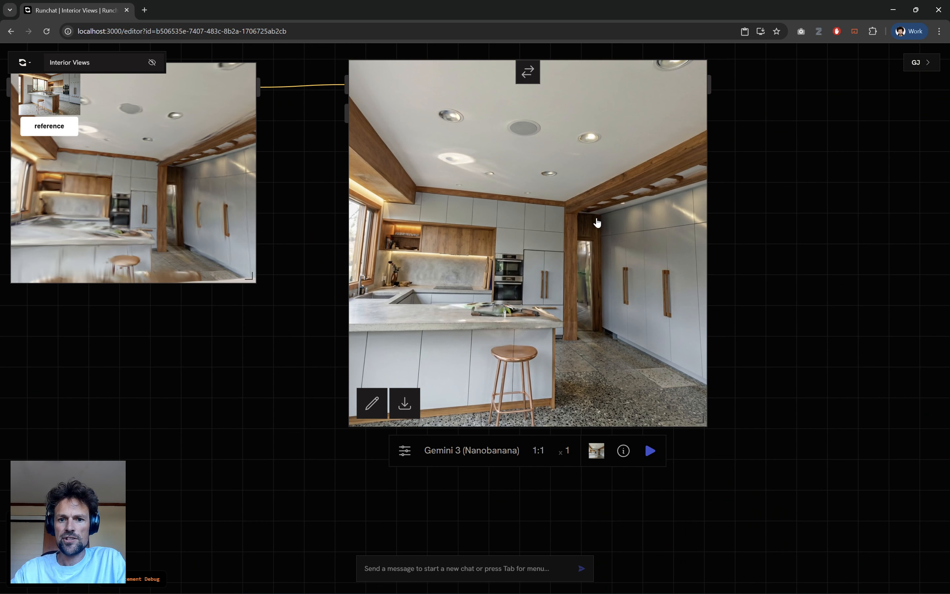
left_click_drag(164, 310, 327, 366)
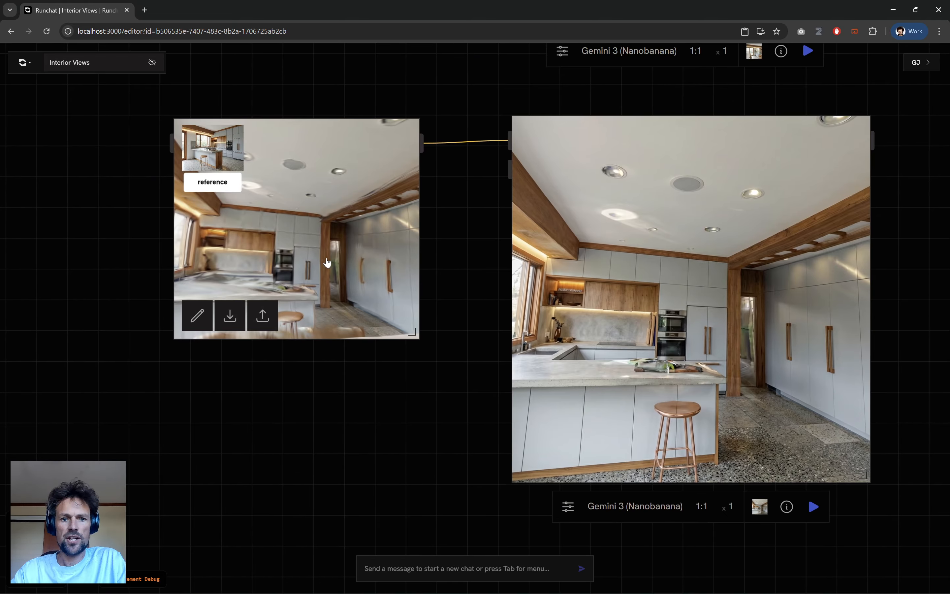
scroll(324, 260, "up", 4)
scroll(214, 262, "down", 3)
scroll(419, 414, "down", 3)
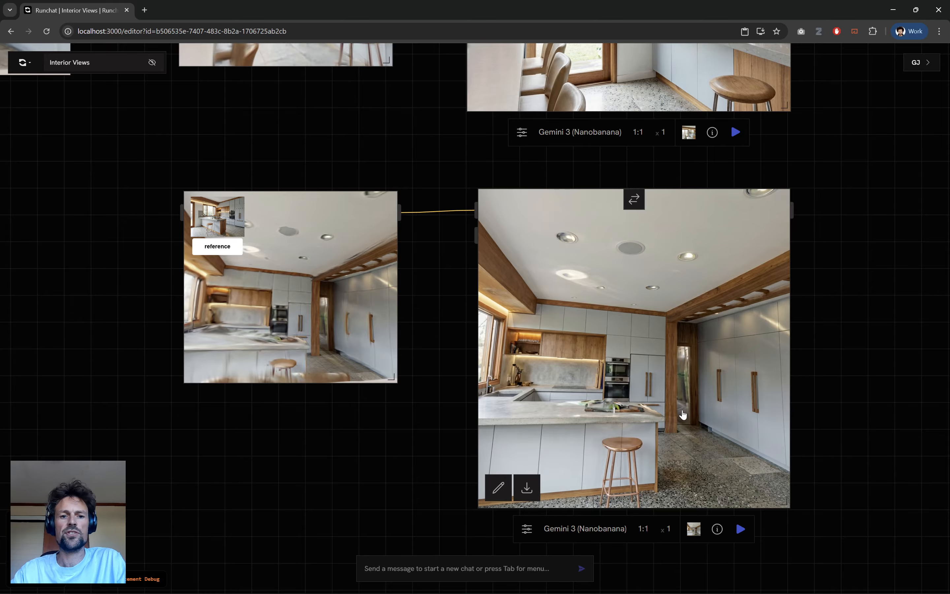
scroll(684, 414, "down", 3)
Move the Marble Mini node down level with the first reference screenshot, and shift the 4:3 kitchen image node up and rightward.
left_click_drag(149, 317, 525, 552)
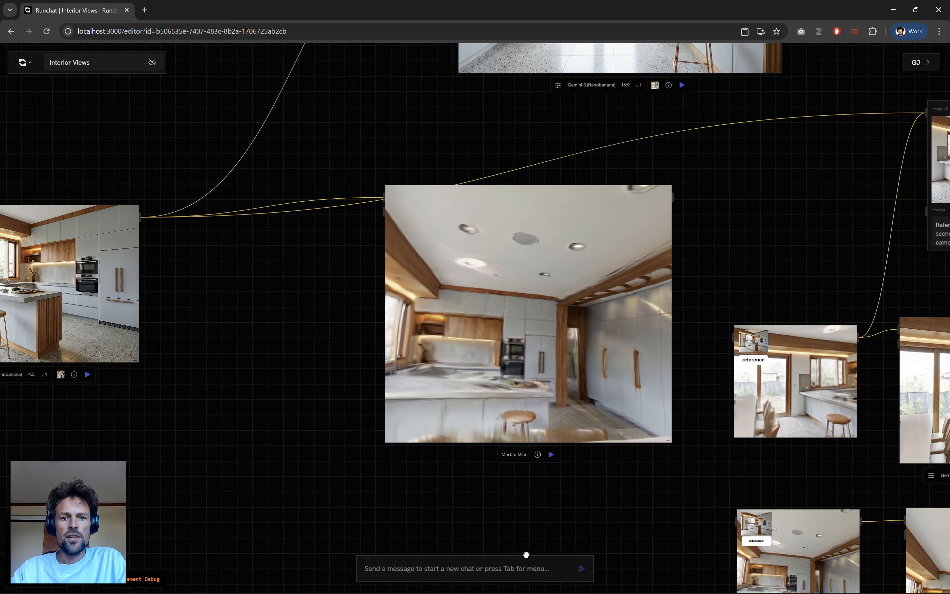
left_click_drag(527, 260, 534, 396)
left_click_drag(240, 371, 458, 395)
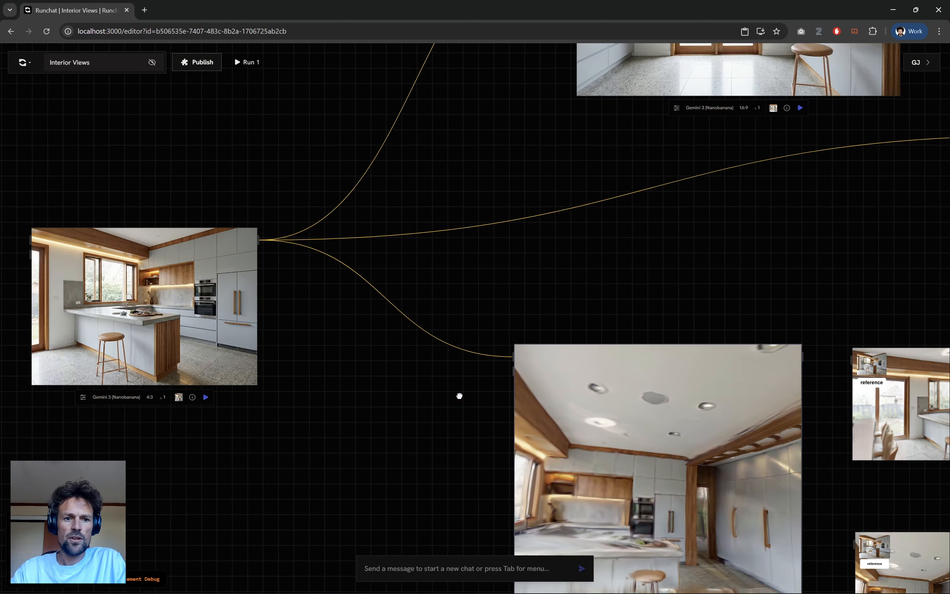
scroll(347, 360, "down", 3)
left_click_drag(347, 360, 411, 187)
scroll(549, 226, "up", 3)
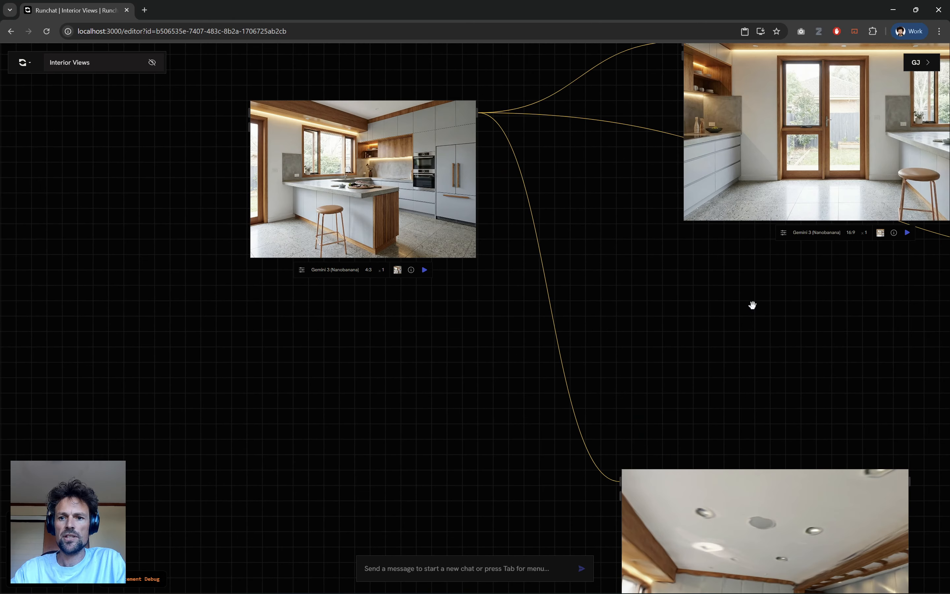
Move the 16:9 Gemini 3 view down and leftward, closer beside the 4:3 kitchen image.
left_click_drag(752, 305, 539, 355)
left_click_drag(586, 514, 545, 316)
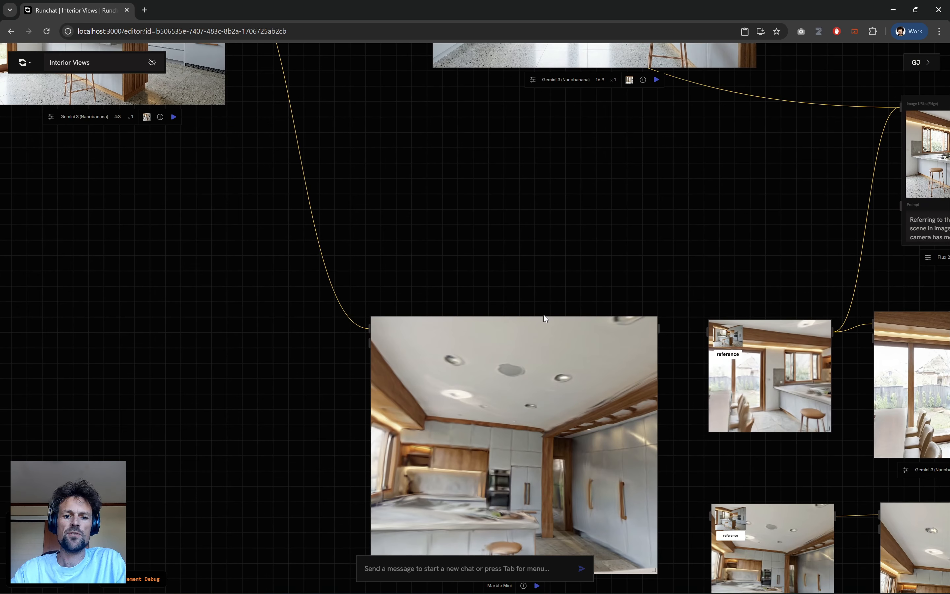
left_click_drag(477, 306, 509, 539)
left_click_drag(500, 401, 498, 405)
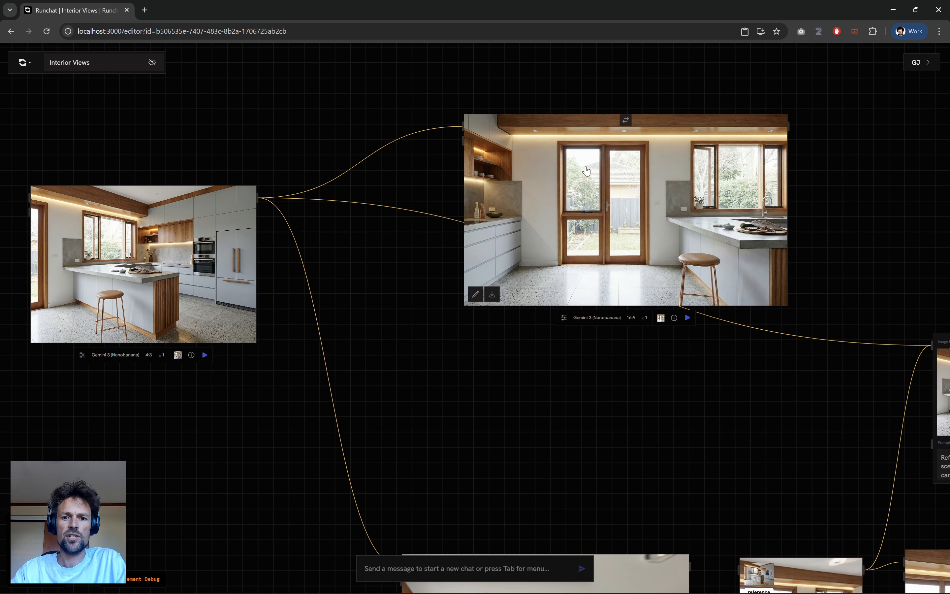
left_click_drag(522, 220, 453, 296)
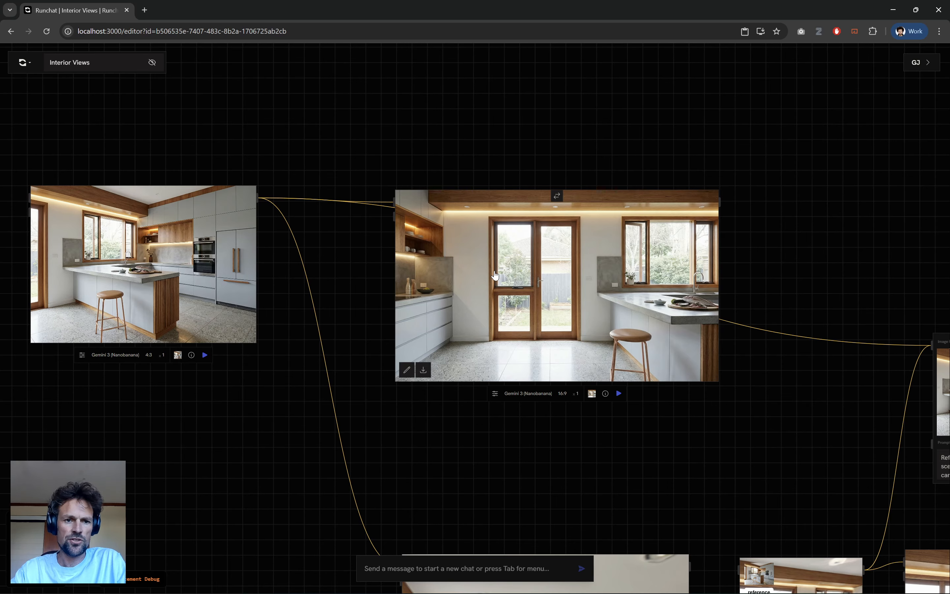
Show the 16:9 node's inputs and examine how its prompt requests a 360 panorama and a turned view.
left_click(557, 196)
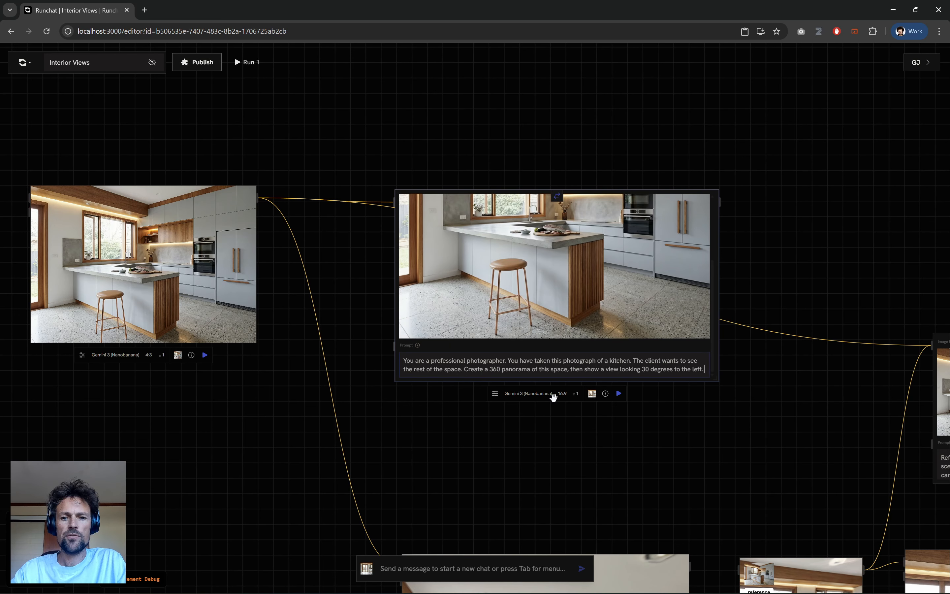
scroll(493, 403, "up", 3)
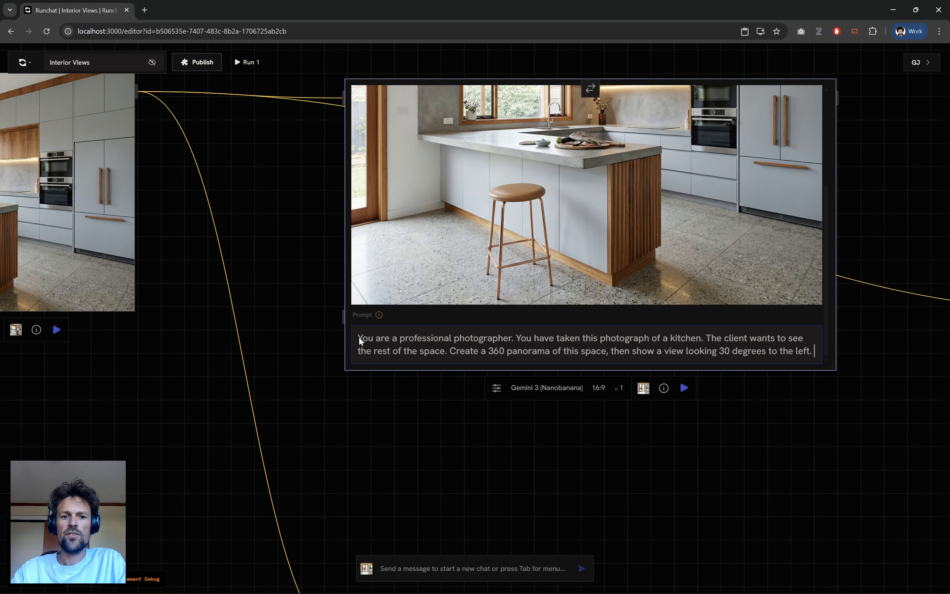
left_click_drag(359, 336, 810, 351)
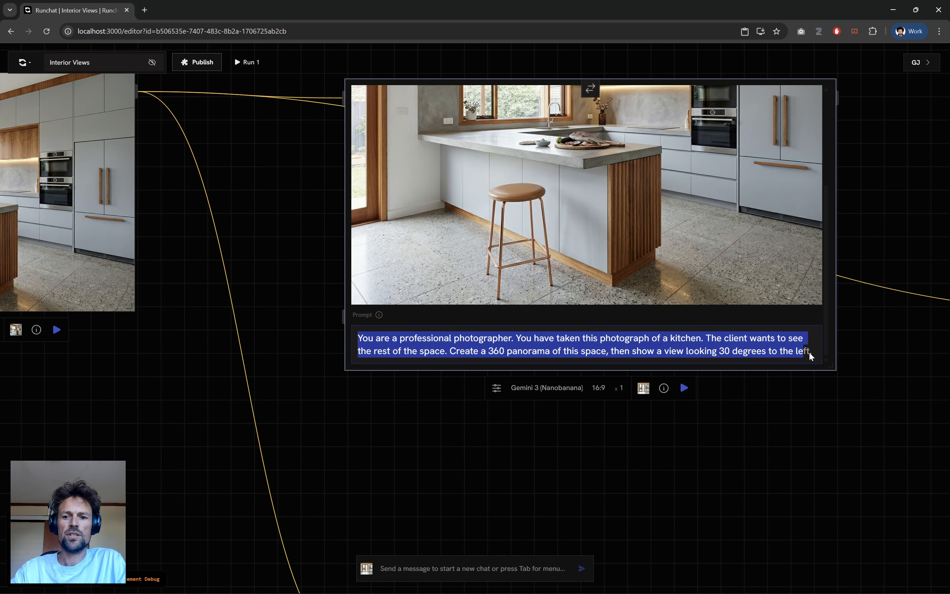
left_click(810, 351)
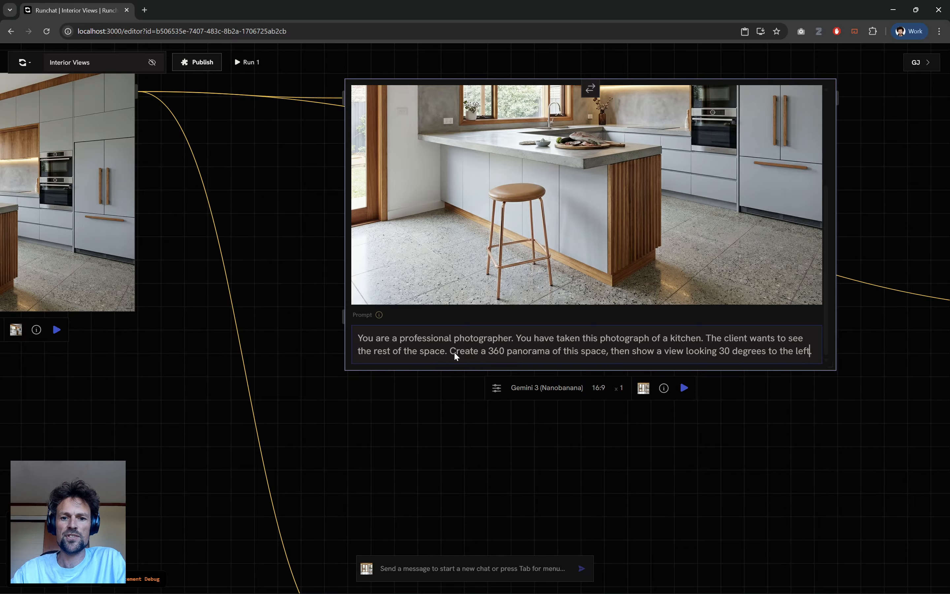
left_click_drag(452, 351, 735, 352)
left_click(783, 353)
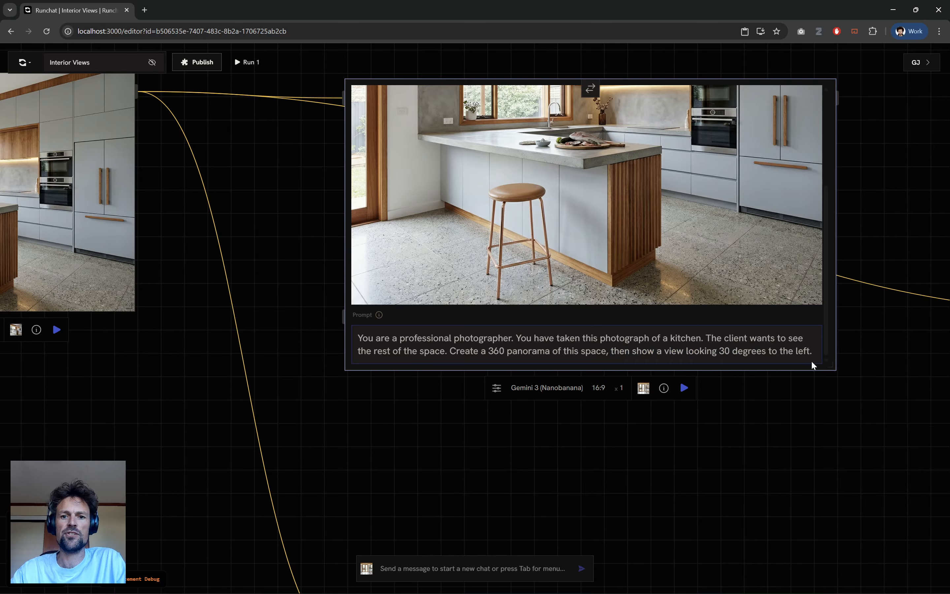
scroll(669, 497, "down", 2)
left_click(610, 188)
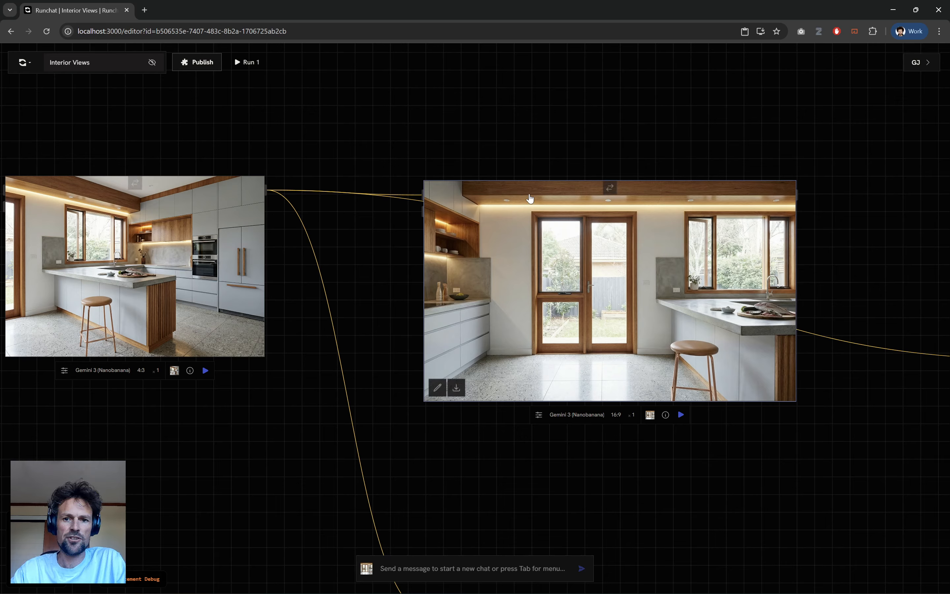
Duplicate the 16:9 Gemini 3 node above itself and replace the copy's prompt with "Orbit the camera 30 degrees to the left".
left_click(610, 188)
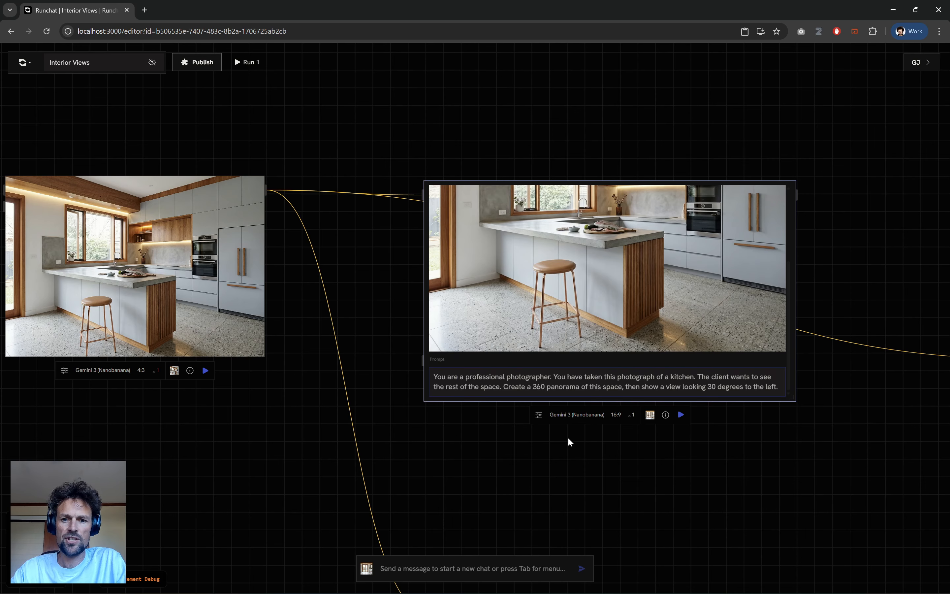
left_click_drag(588, 357, 574, 175)
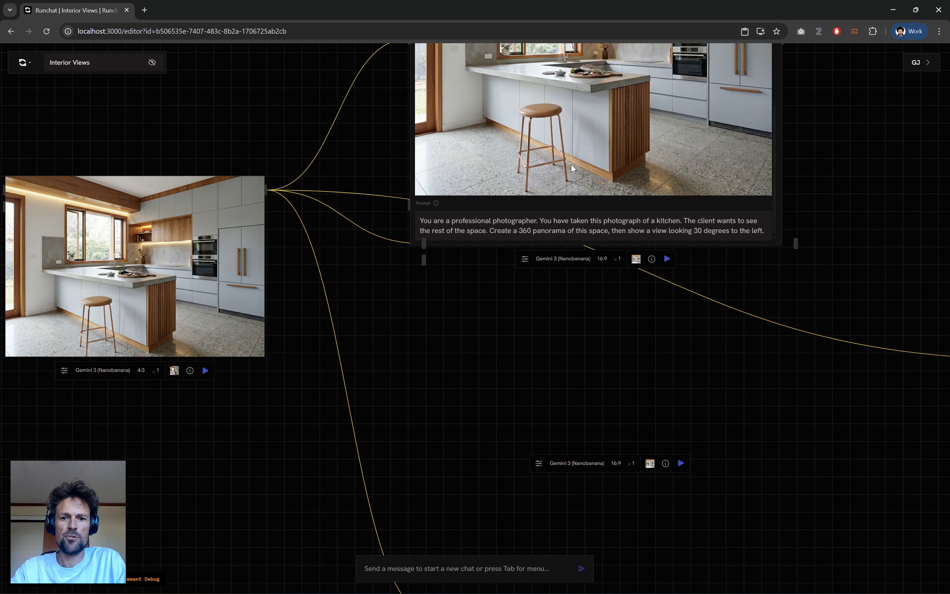
key("ctrl+a")
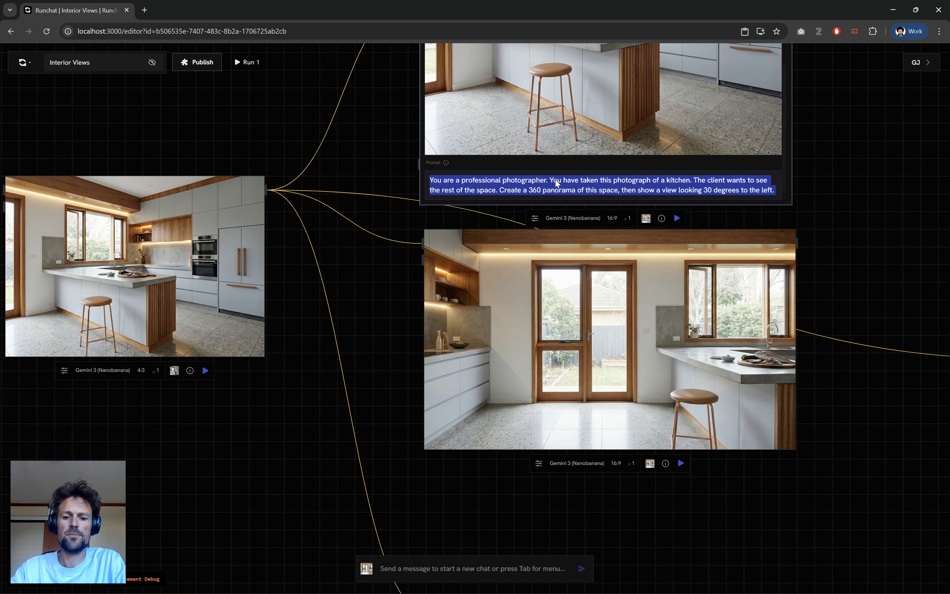
key("BackSpace")
type("Orbit the camera")
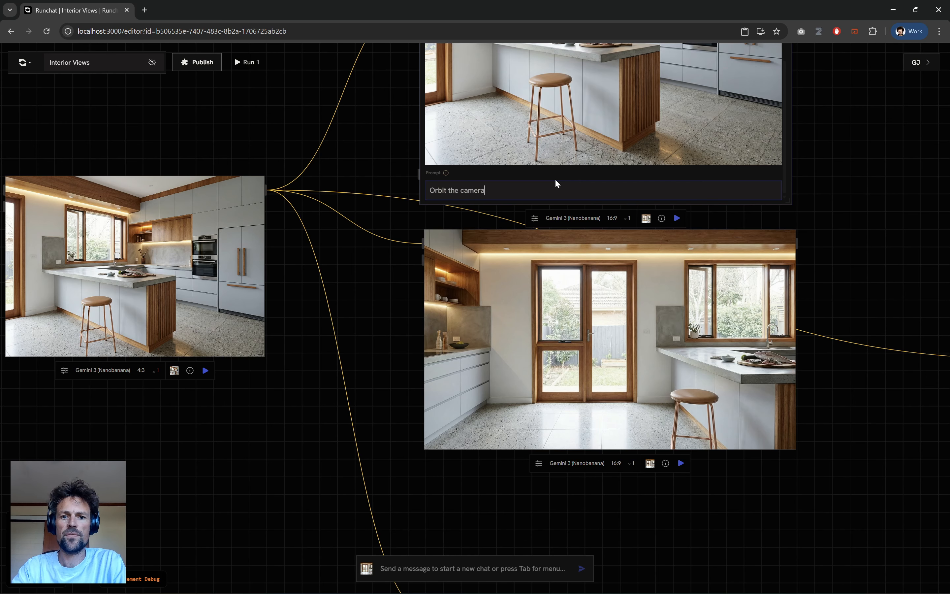
type(" 30 degrees ")
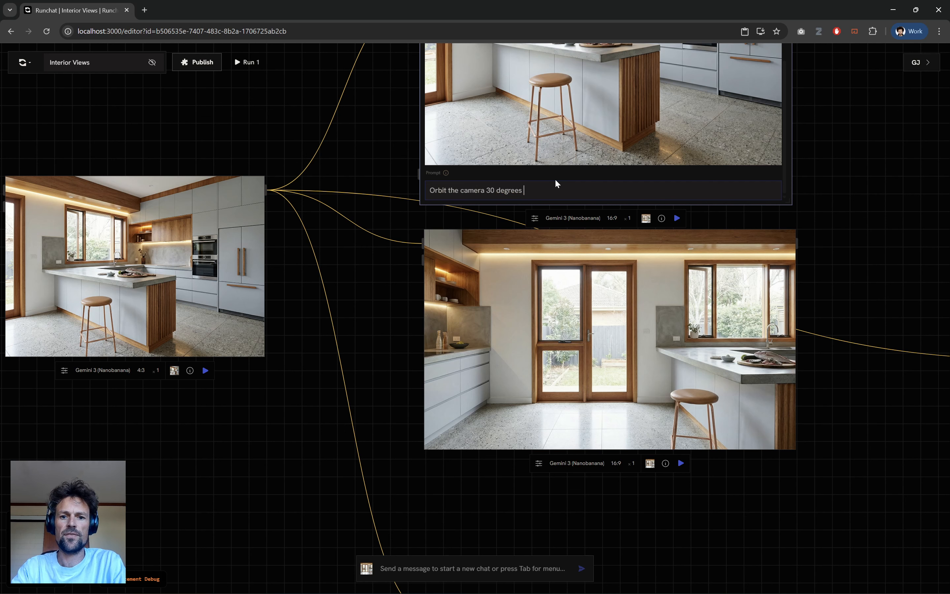
type("to the left")
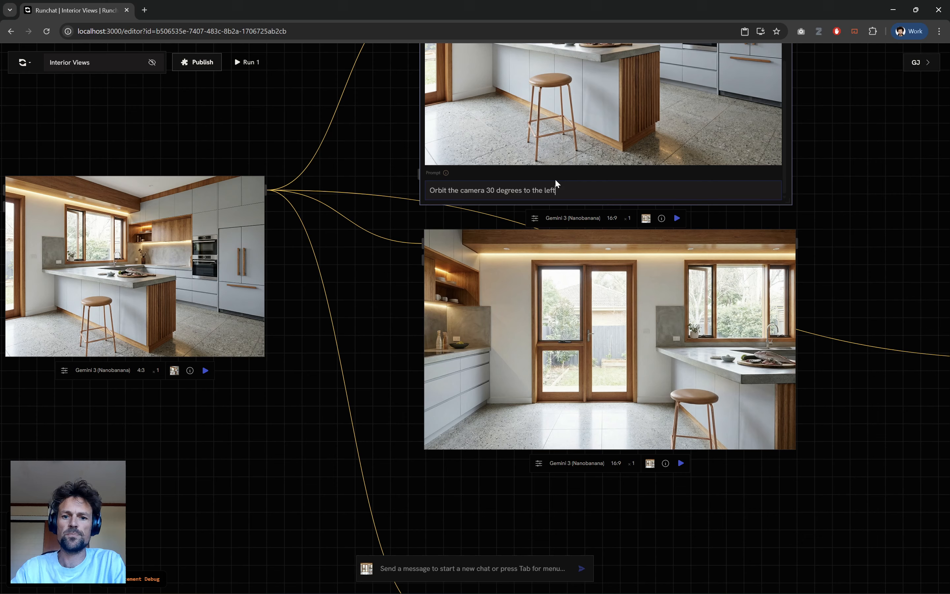
Run the duplicated node's generation and move it up slightly, leaving more space above the original 16:9 view.
left_click(677, 219)
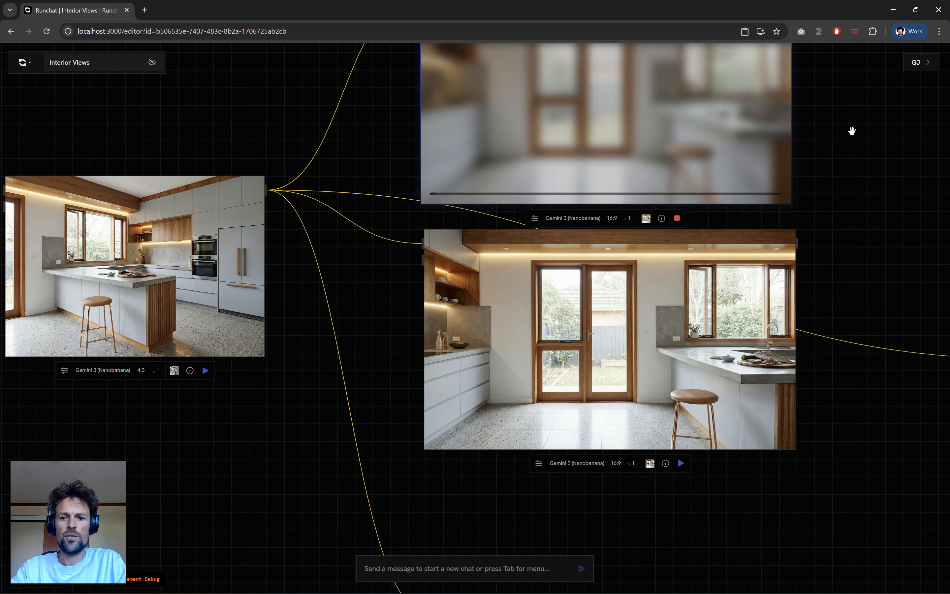
left_click_drag(851, 132, 836, 301)
left_click_drag(607, 226, 605, 188)
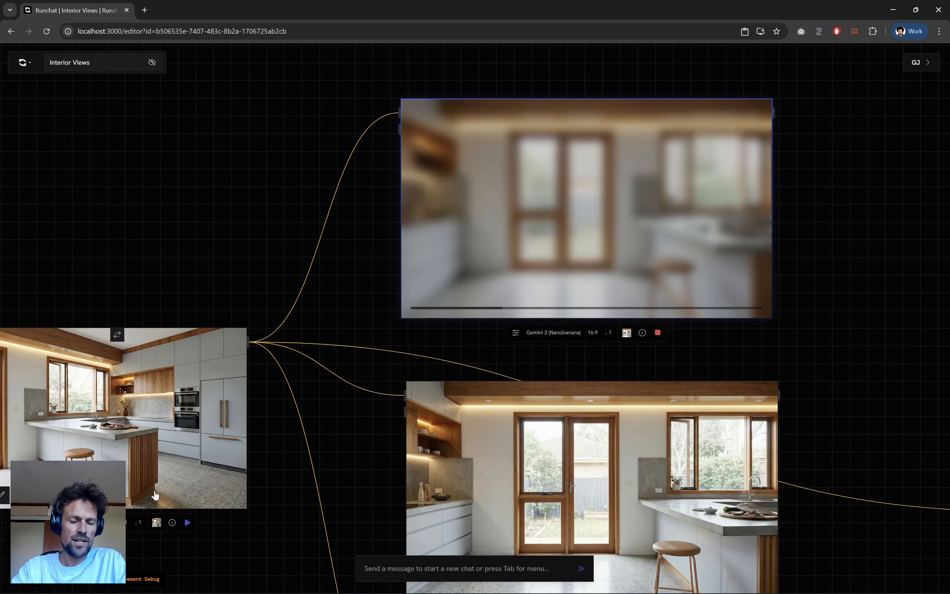
Show the original 16:9 node's inputs and change the viewing direction at the end of its panorama prompt to "right".
scroll(187, 161, "down", 2)
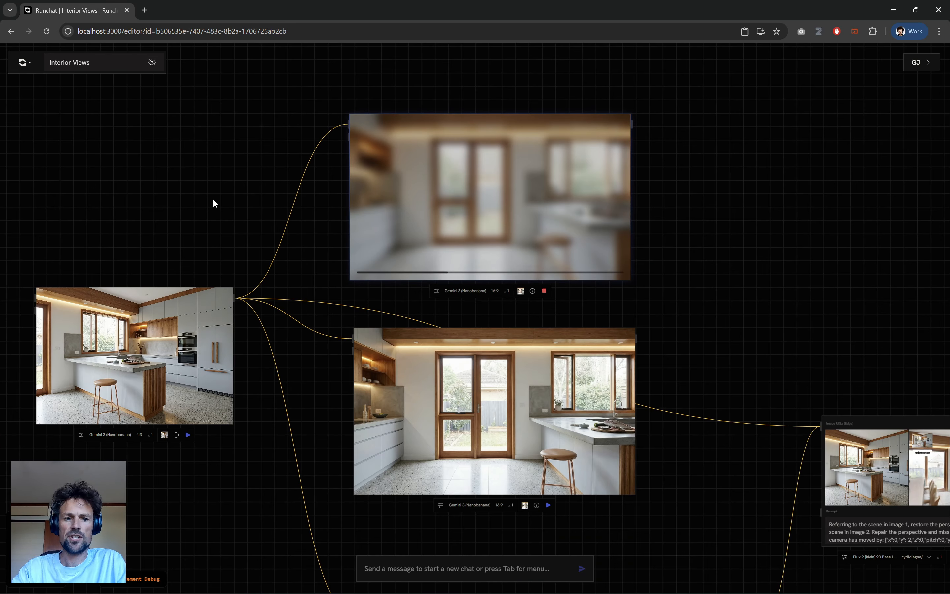
scroll(357, 478, "up", 2)
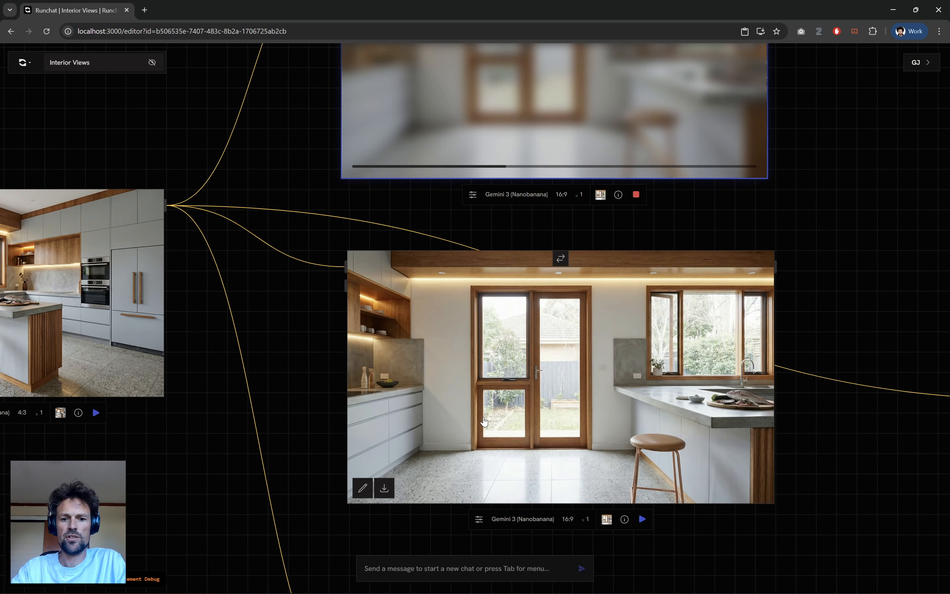
left_click(562, 260)
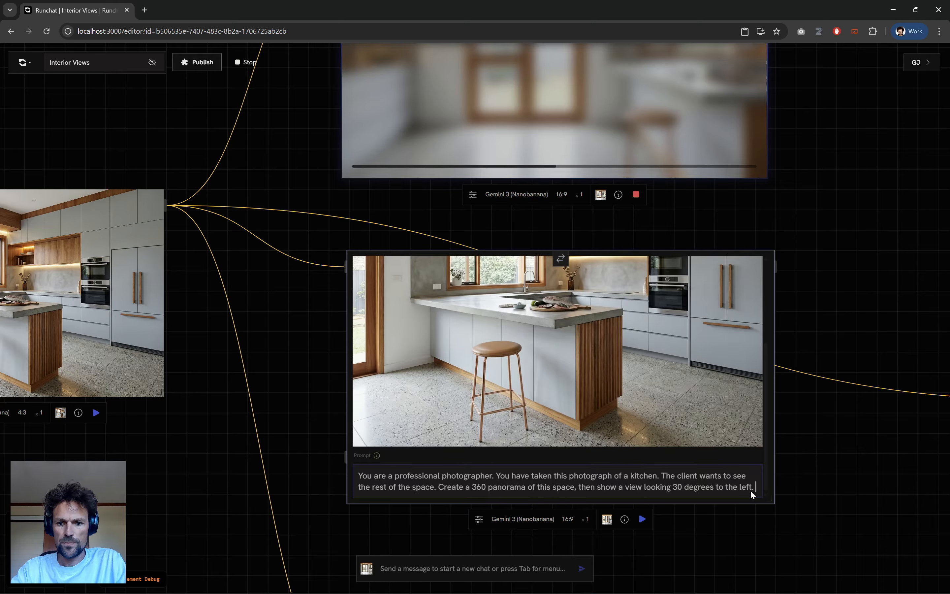
left_click(748, 488)
double_click(740, 489)
type("right")
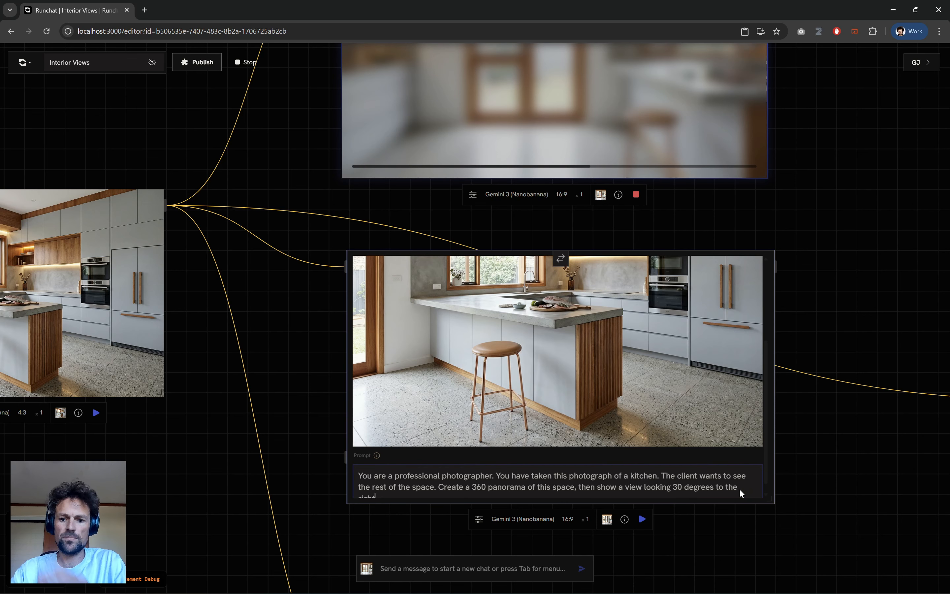
Run the original 16:9 node's generation with its panorama prompt looking 30 degrees to the right.
scroll(711, 435, "down", 1)
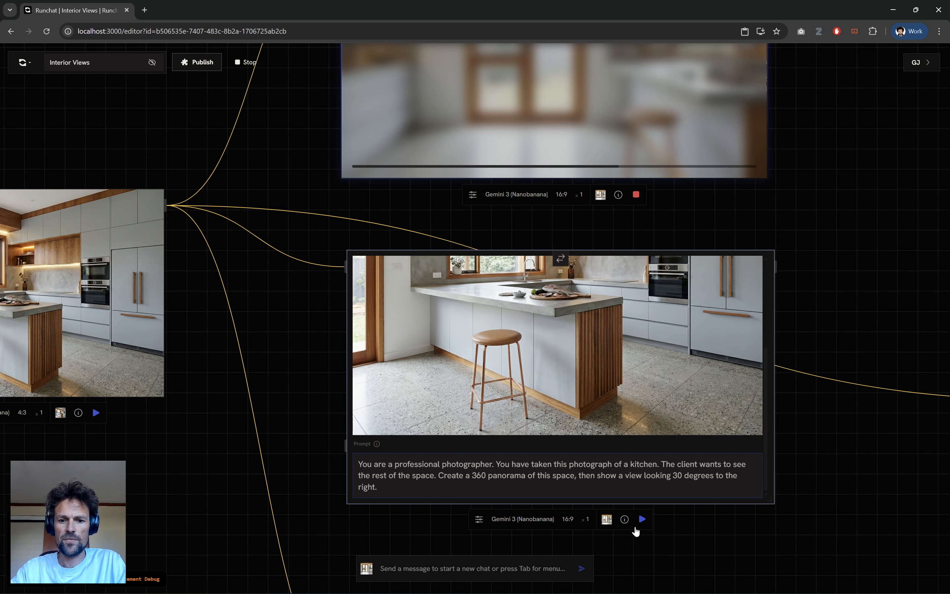
left_click(641, 519)
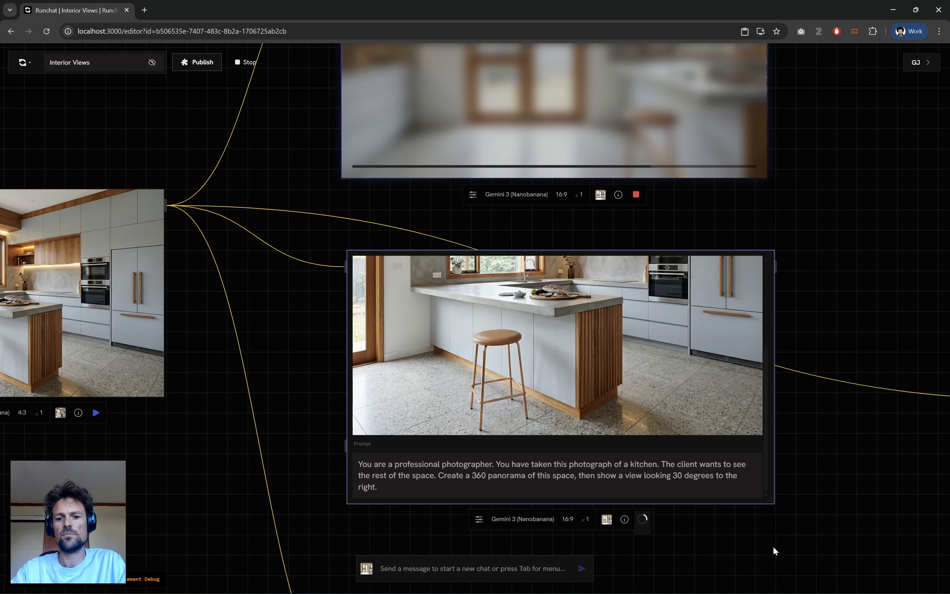
scroll(718, 527, "down", 3)
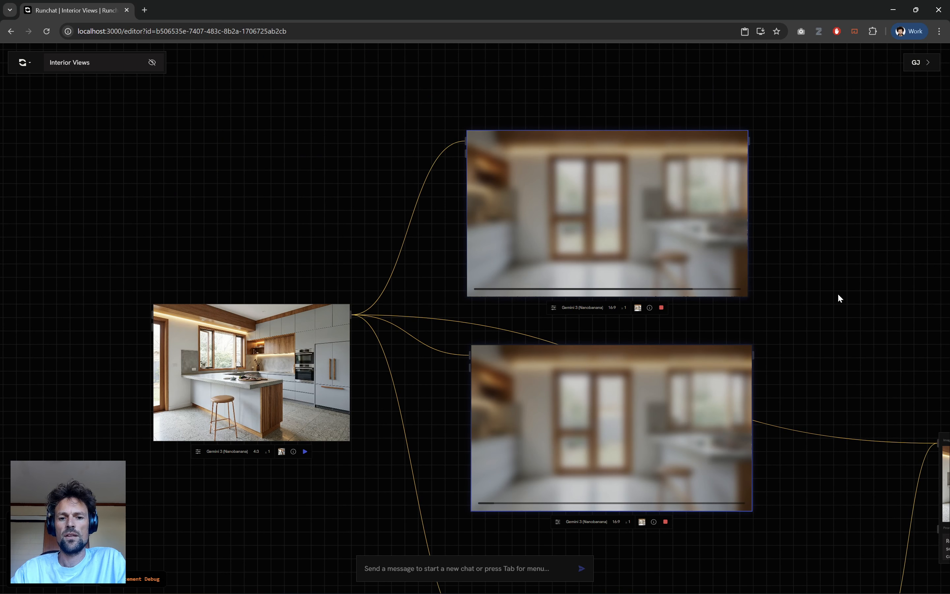
Orbit the Marble Mini 3D scene to a level view across the kitchen island and shift its node slightly to the left.
left_click_drag(864, 322, 716, 70)
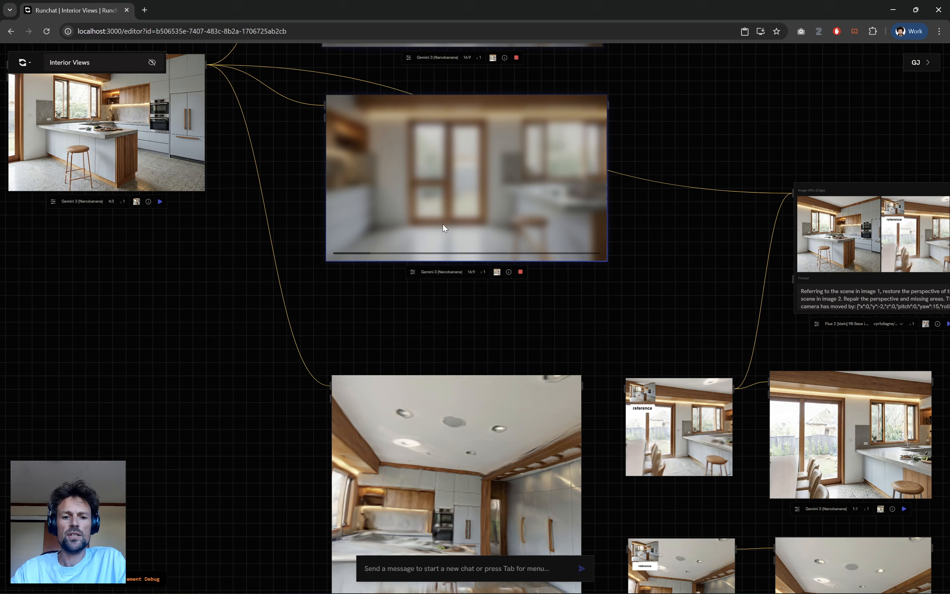
left_click_drag(220, 386, 215, 251)
scroll(334, 420, "up", 3)
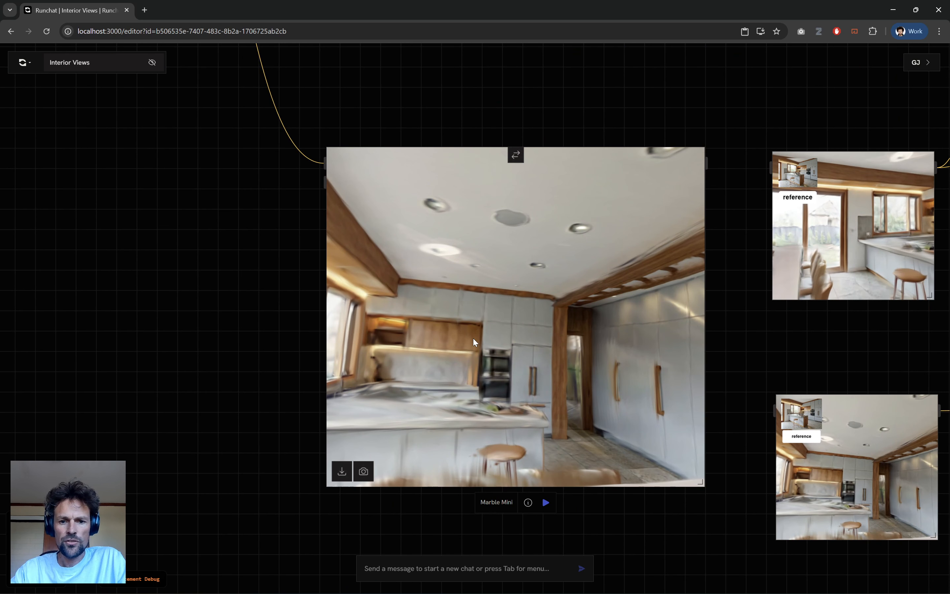
left_click_drag(551, 360, 688, 347)
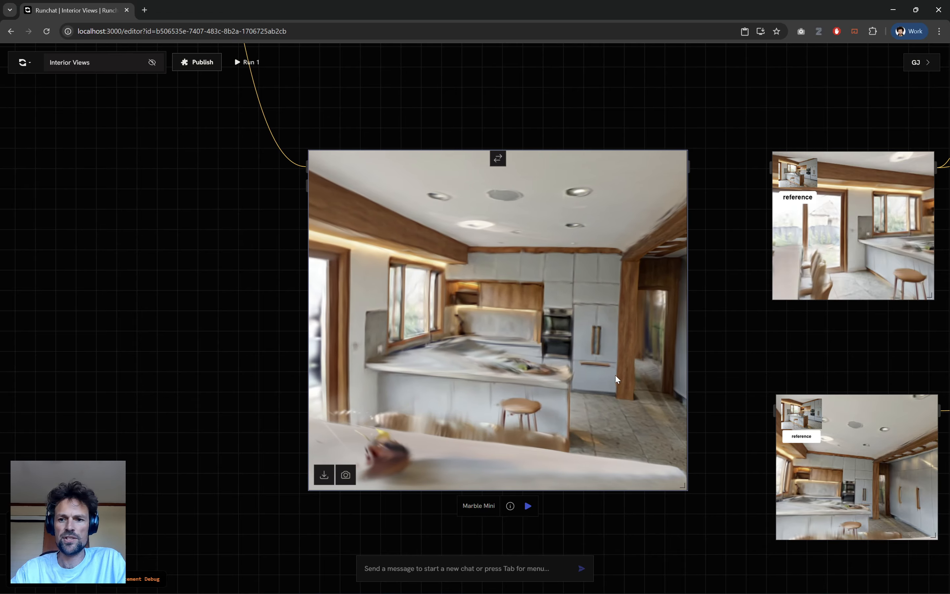
left_click(154, 312)
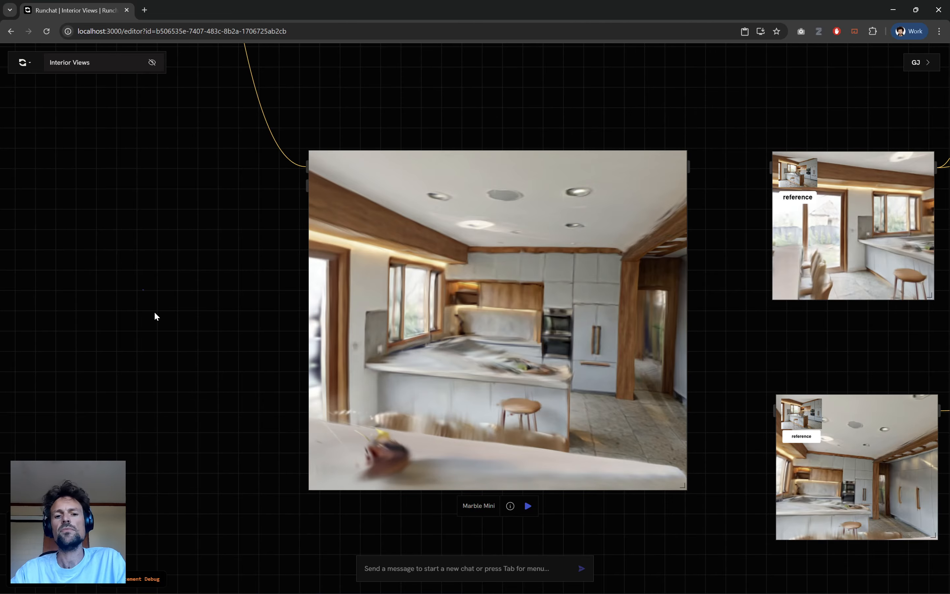
left_click_drag(506, 367, 471, 374)
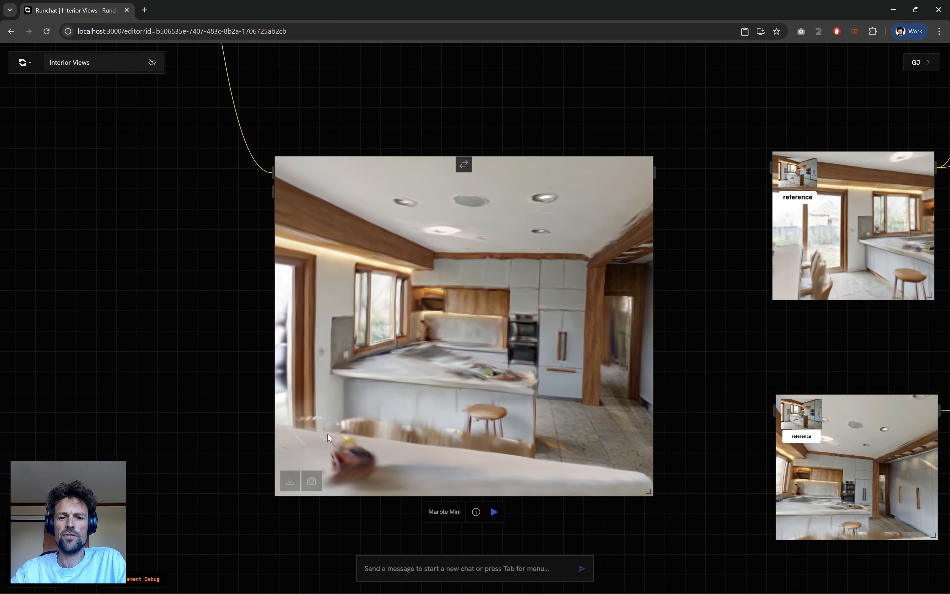
Examine the orbit-prompt result in the upper 16:9 node and compare it with the source kitchen image.
scroll(279, 417, "down", 4)
left_click_drag(605, 132, 640, 467)
scroll(446, 216, "up", 4)
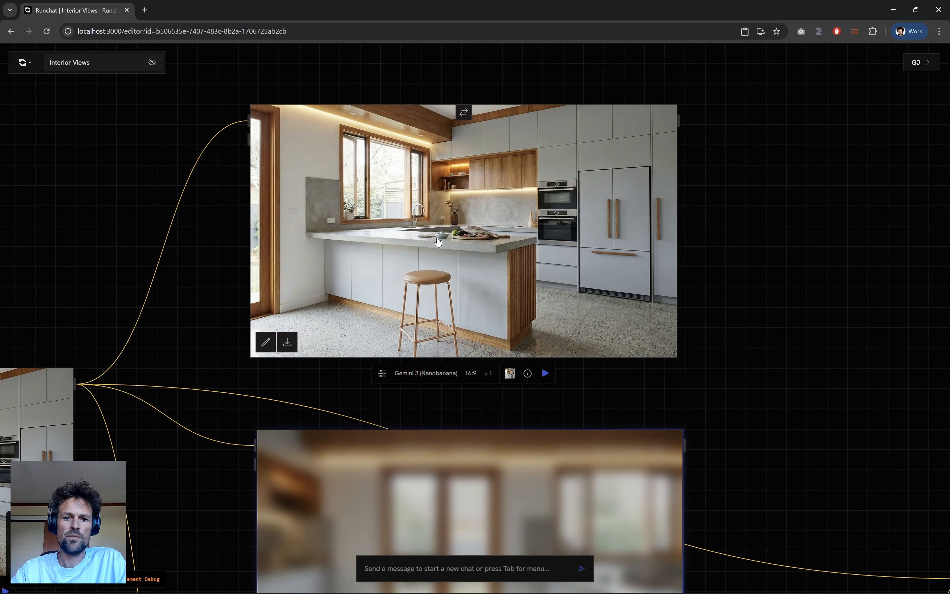
scroll(581, 239, "down", 1)
scroll(242, 221, "down", 1)
left_click_drag(119, 201, 242, 196)
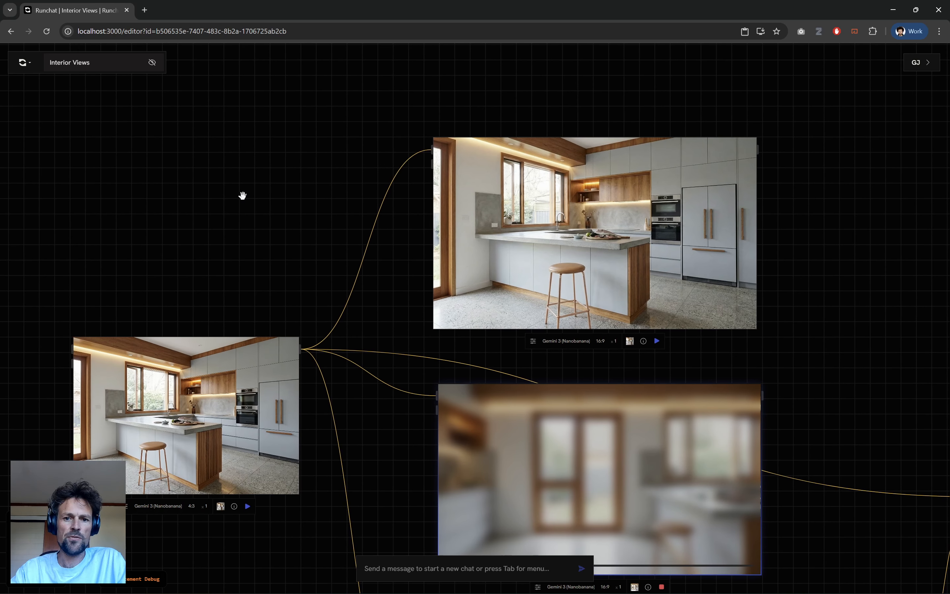
left_click(611, 154)
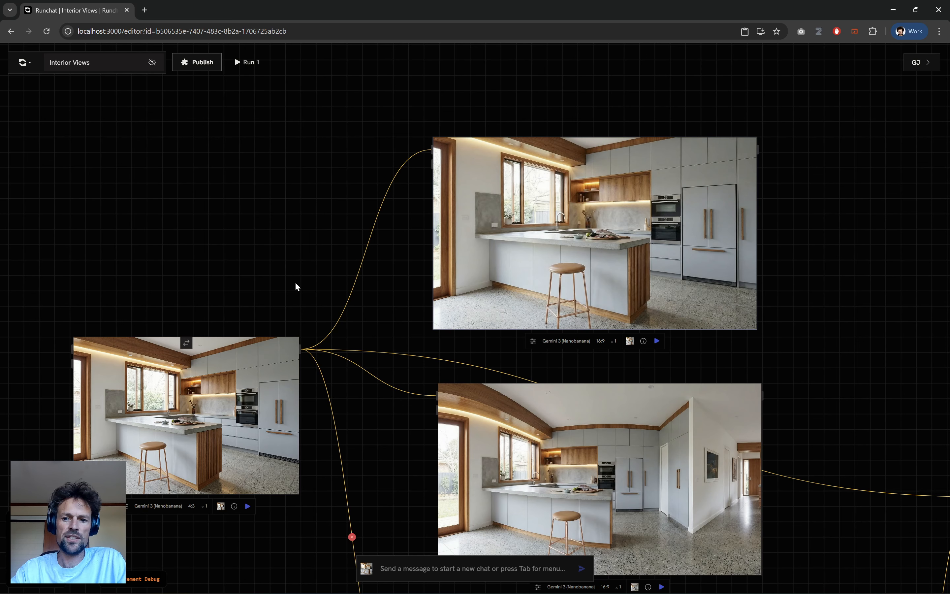
Inspect the generated panorama view in the lower 16:9 node, checking its prompt and returning to the output image.
scroll(842, 424, "up", 2)
left_click(799, 384)
left_click_drag(809, 362, 814, 147)
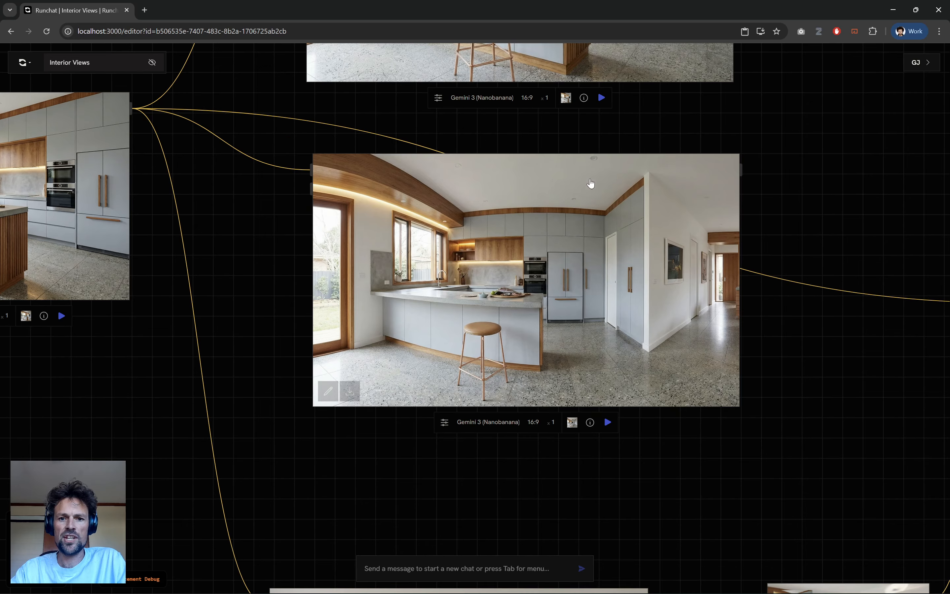
scroll(590, 181, "up", 2)
left_click(491, 156)
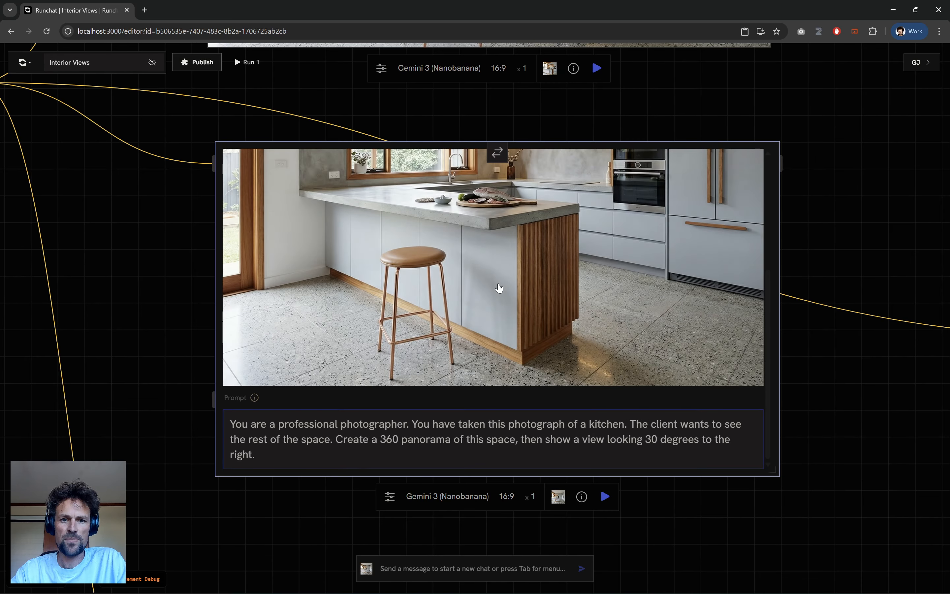
left_click(497, 157)
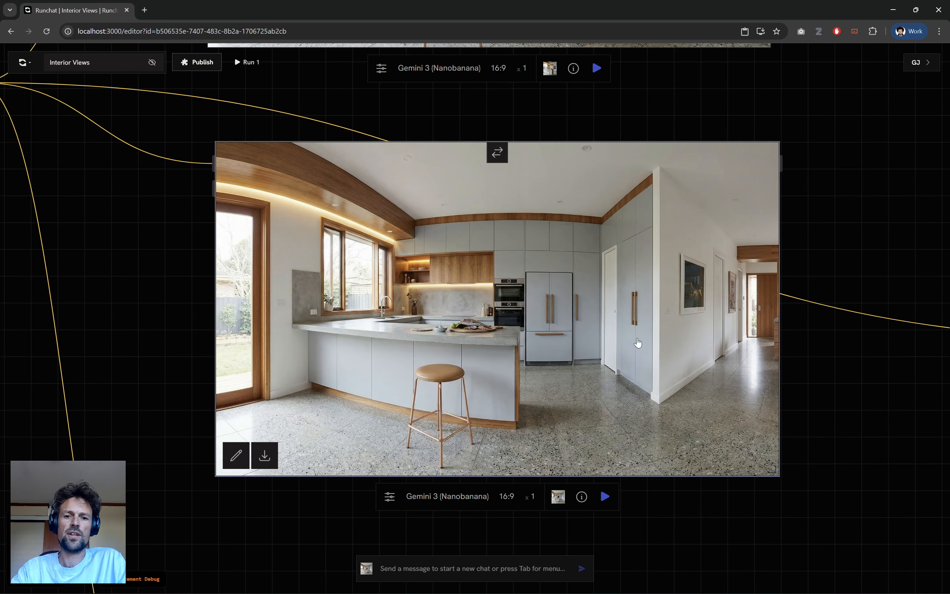
scroll(638, 343, "down", 5)
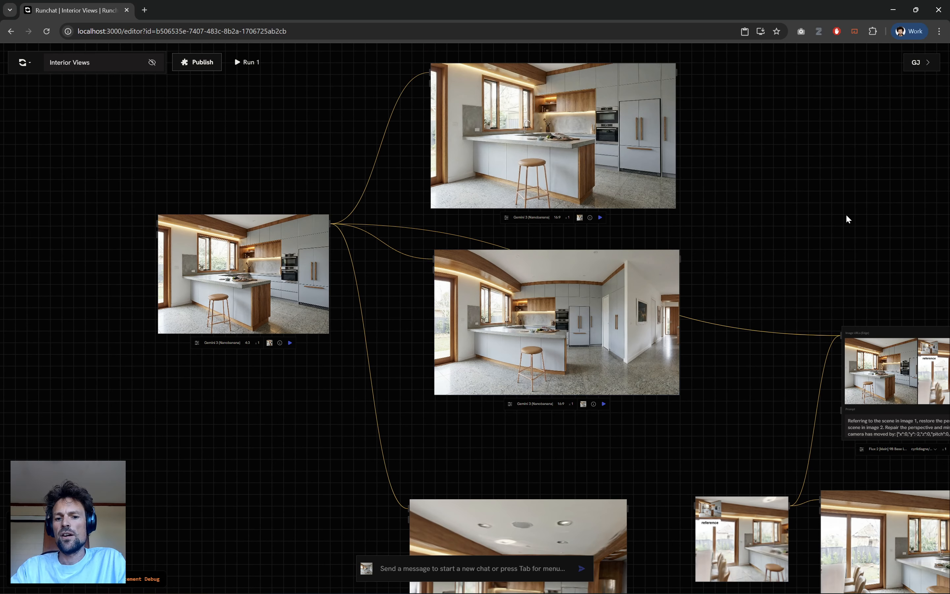
left_click(846, 215)
left_click_drag(729, 191, 624, 108)
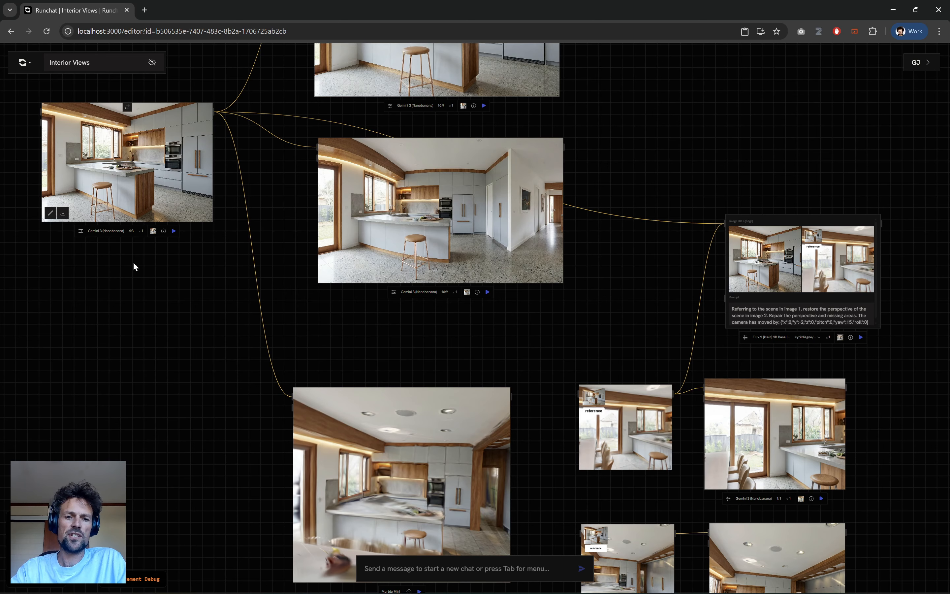
scroll(220, 350, "down", 2)
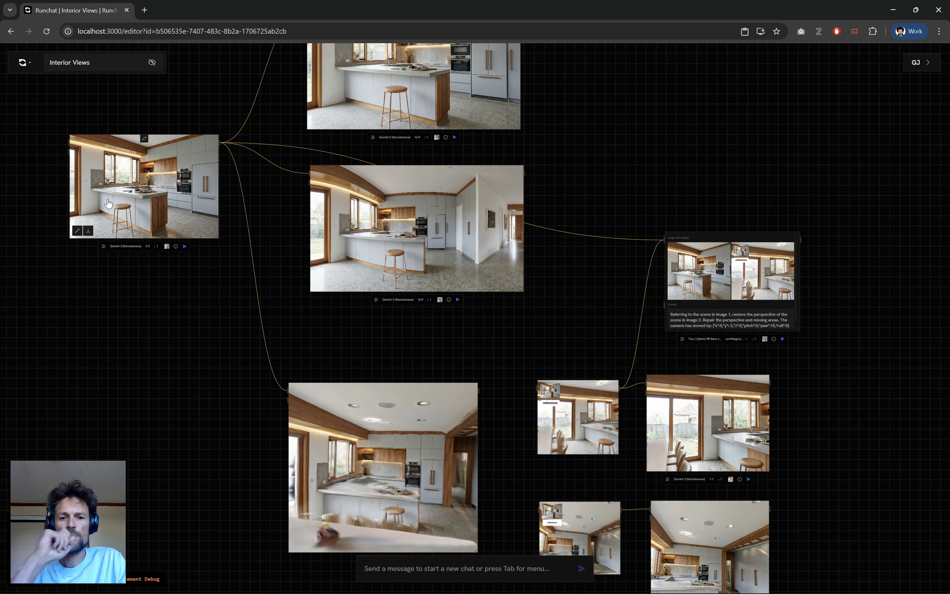
scroll(100, 198, "up", 3)
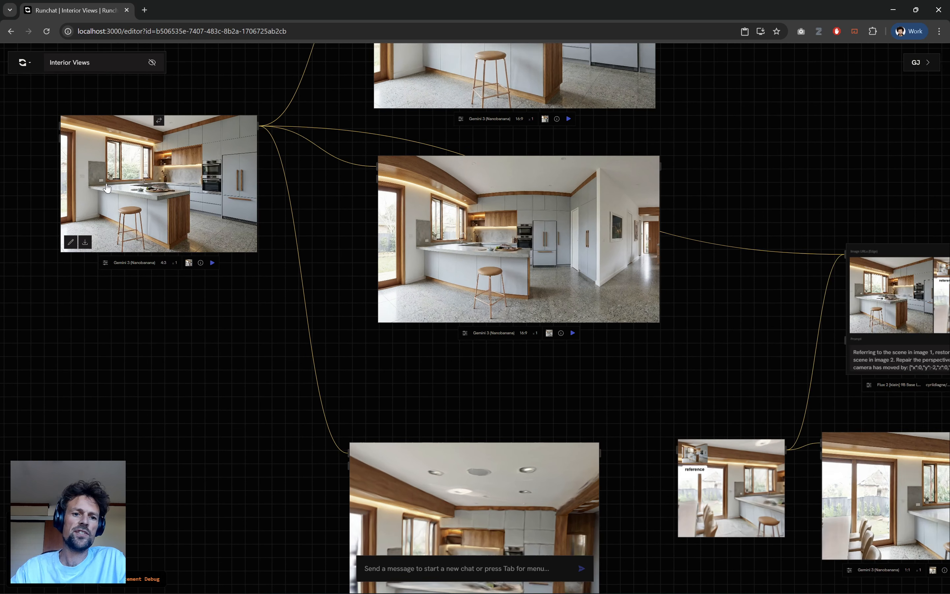